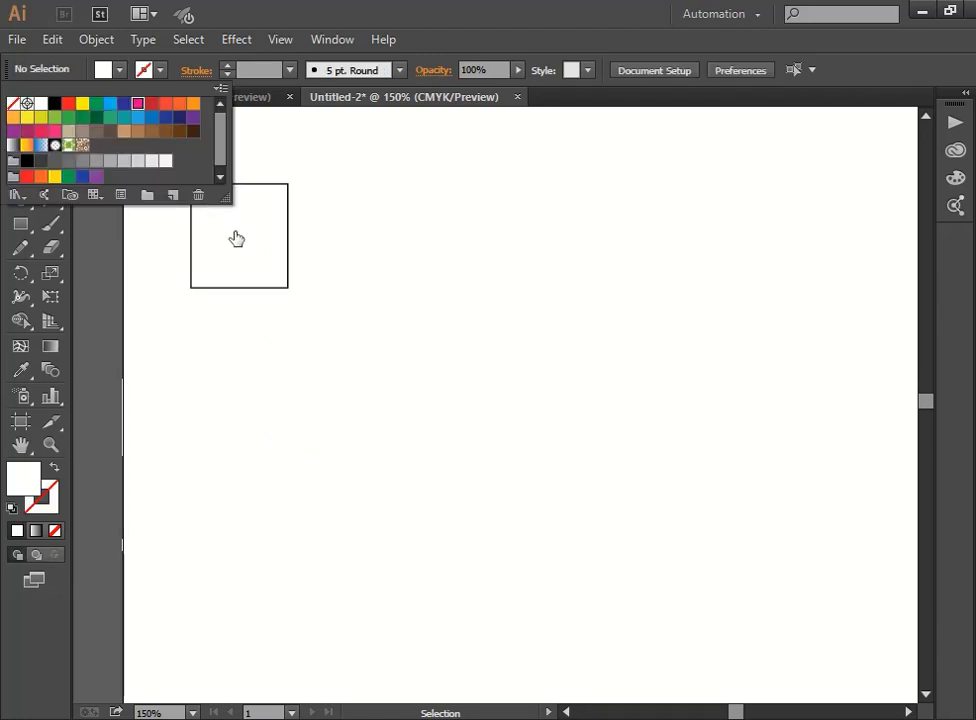
Step: Remove the stroke from the square near the page's upper-left corner and open its fill swatches
left_click(137, 103)
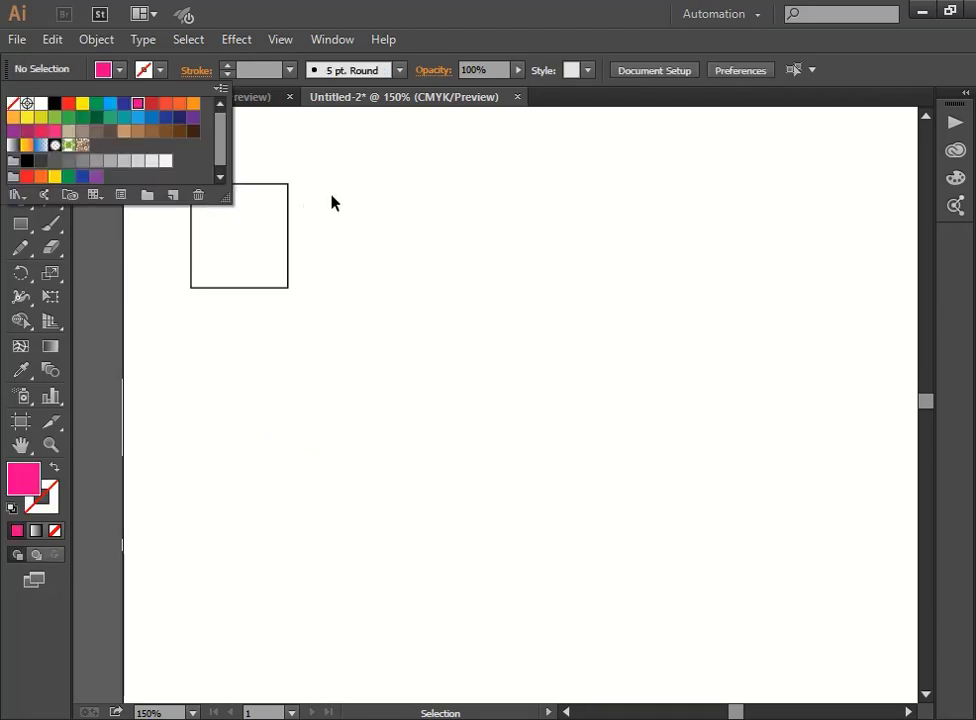
left_click(289, 221)
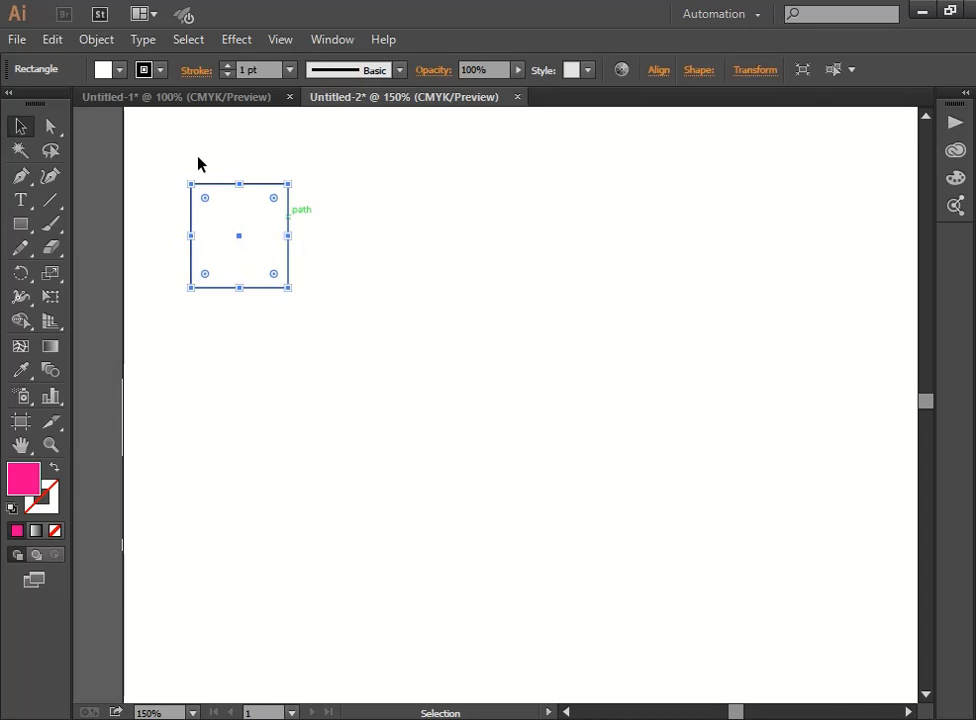
left_click(157, 72)
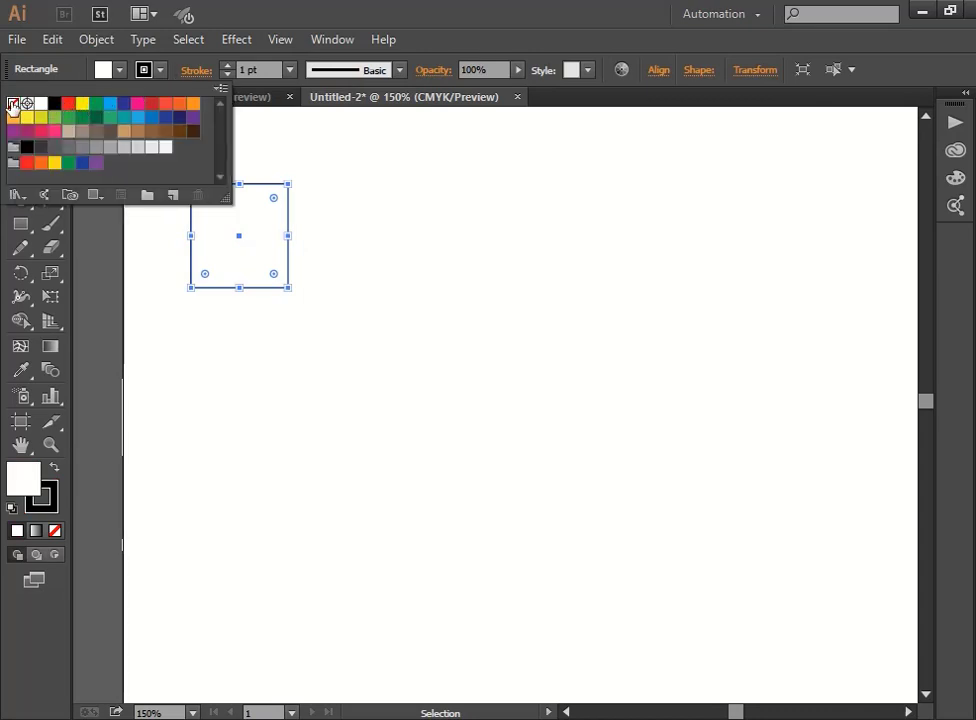
left_click(13, 103)
left_click(119, 72)
left_click(119, 70)
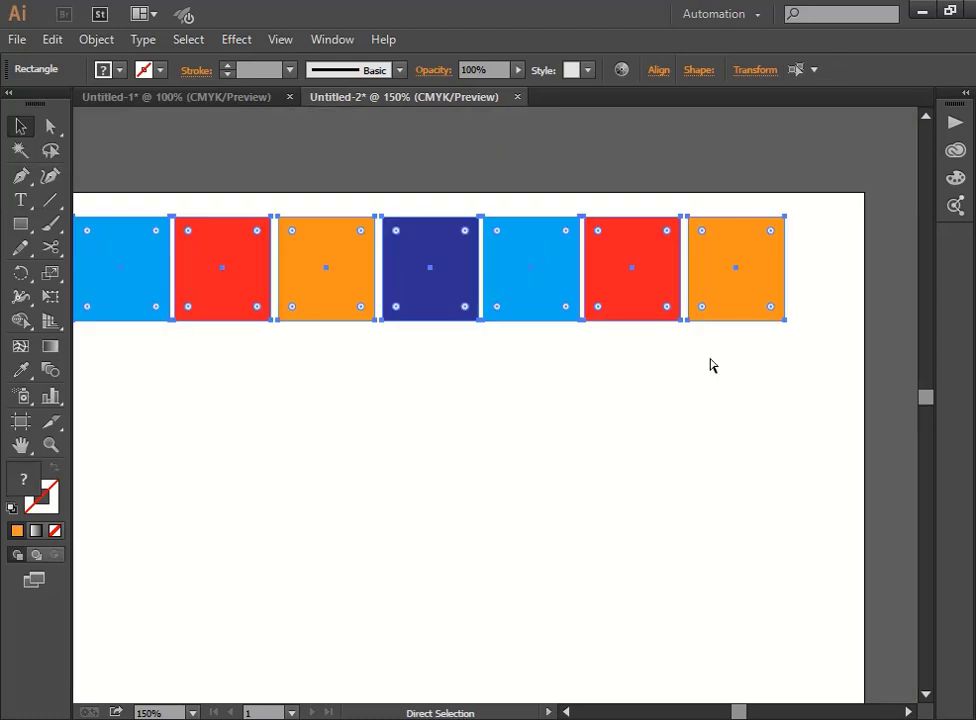
Step: Copy the complete row of eight coloured squares straight down twice at equal spacing to form three rows
left_click_drag(553, 417, 651, 408)
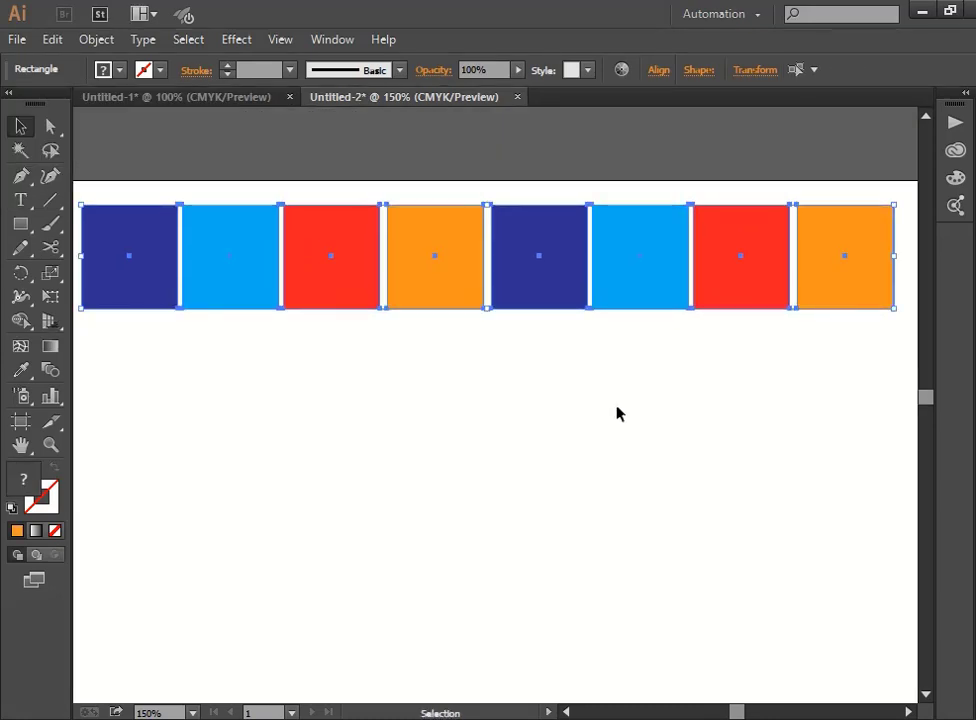
left_click(163, 338)
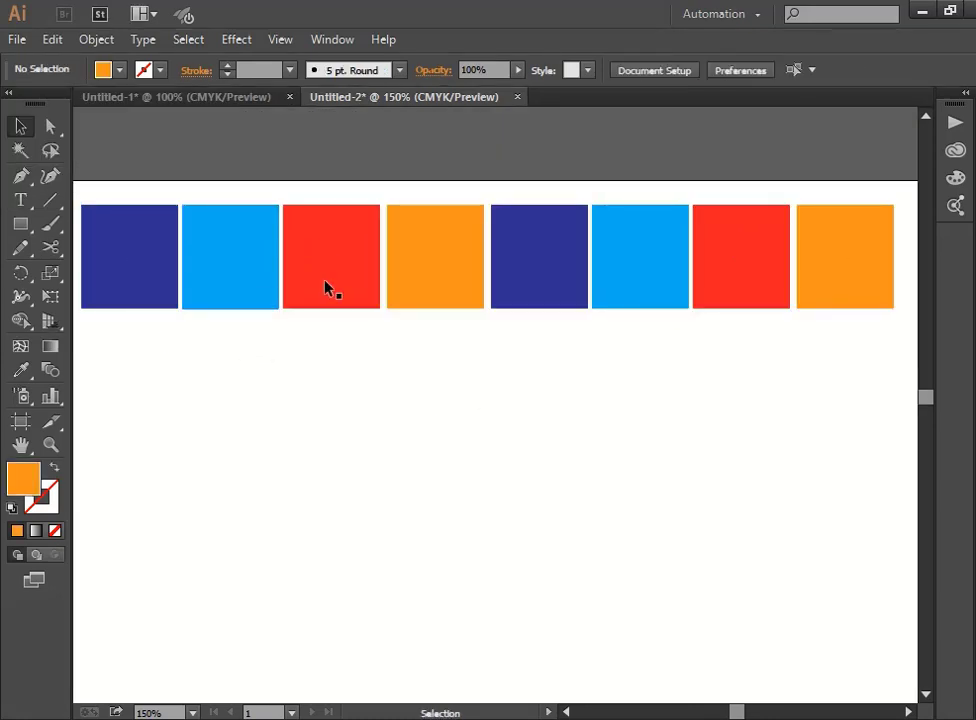
left_click_drag(113, 183, 700, 318)
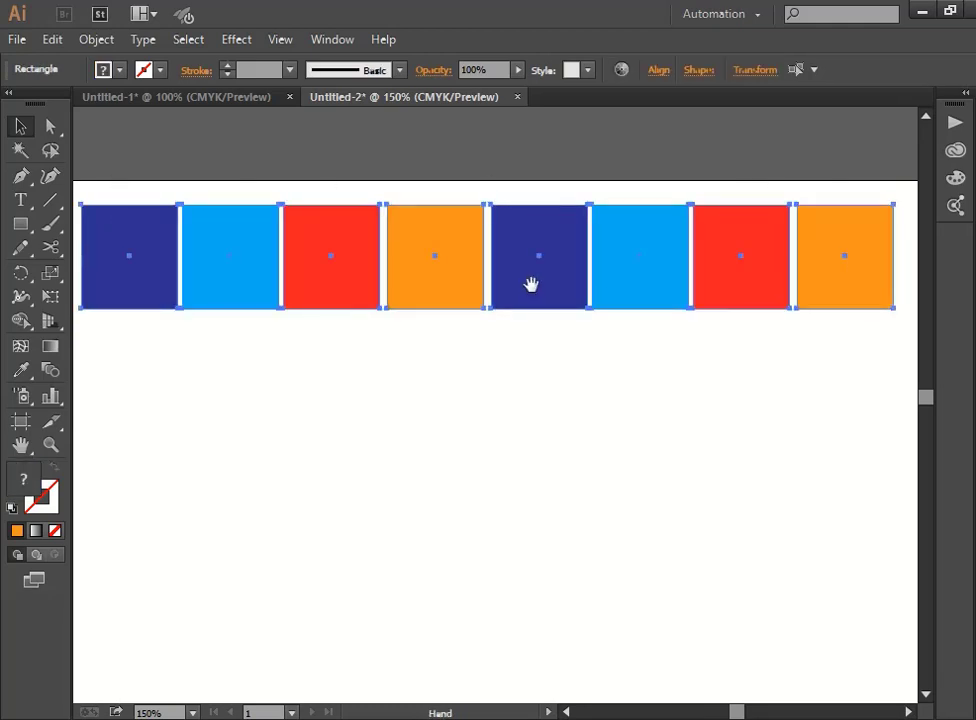
left_click_drag(531, 285, 538, 408)
key("ctrl+d")
Step: Create a copy of the third row reflected about the vertical axis, place it below as a fourth row, and deselect
scroll(743, 514, "left", 5)
scroll(608, 392, "down", 2)
scroll(608, 392, "right", 3)
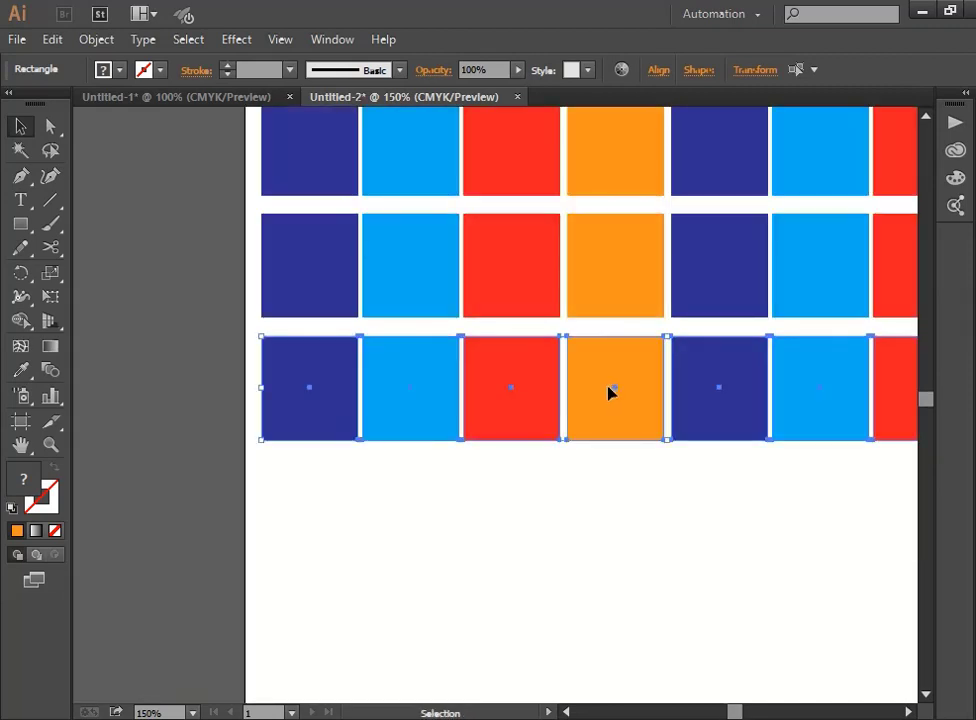
right_click(598, 403)
mouse_move(658, 642)
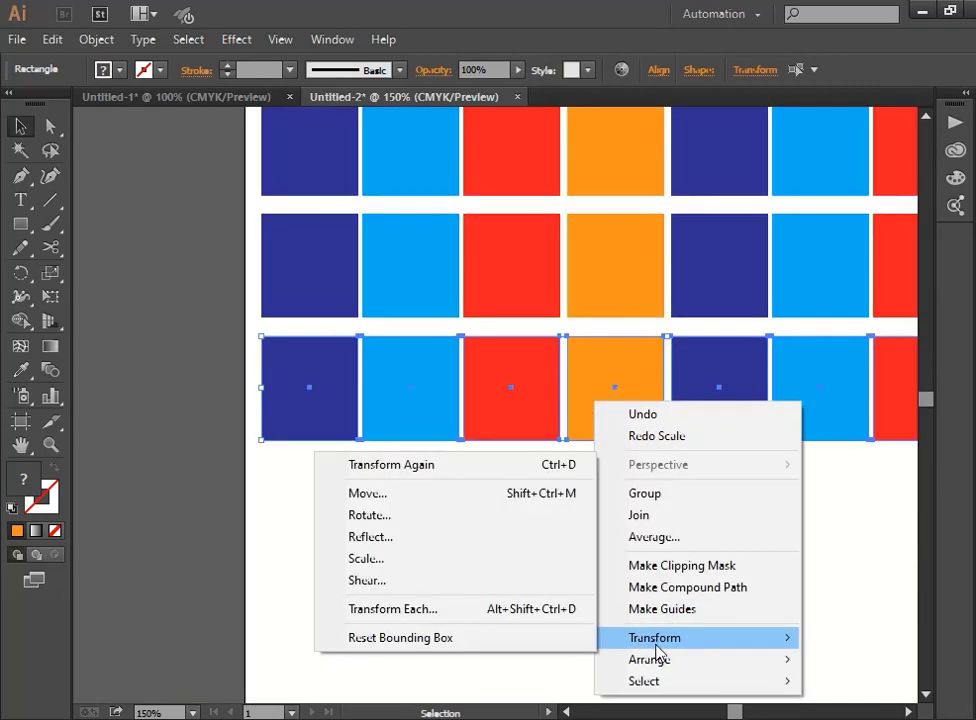
left_click(404, 536)
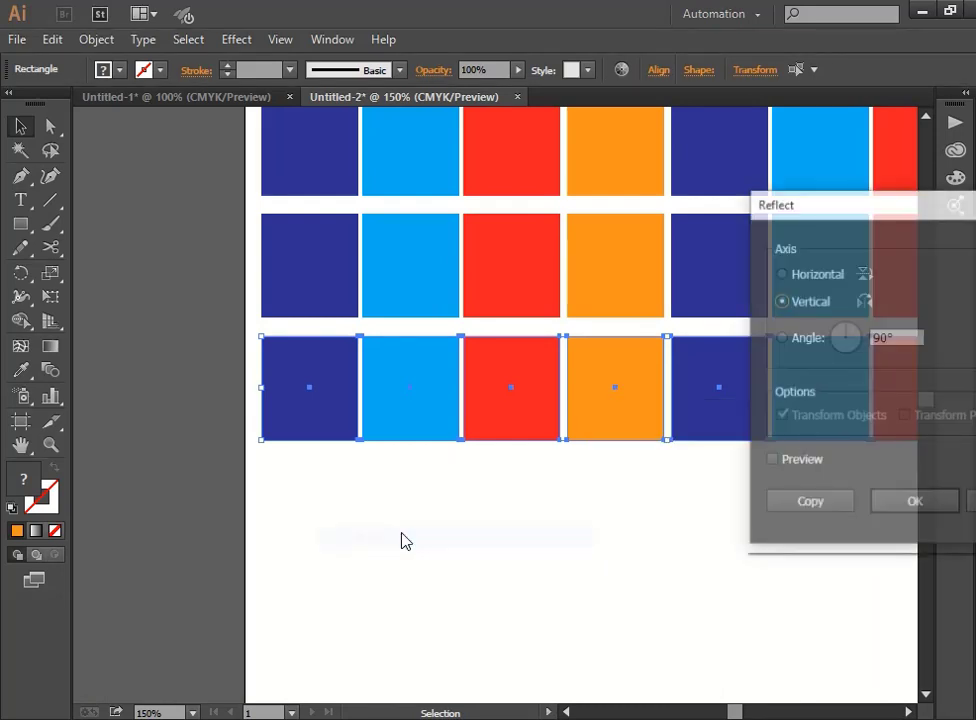
left_click(800, 500)
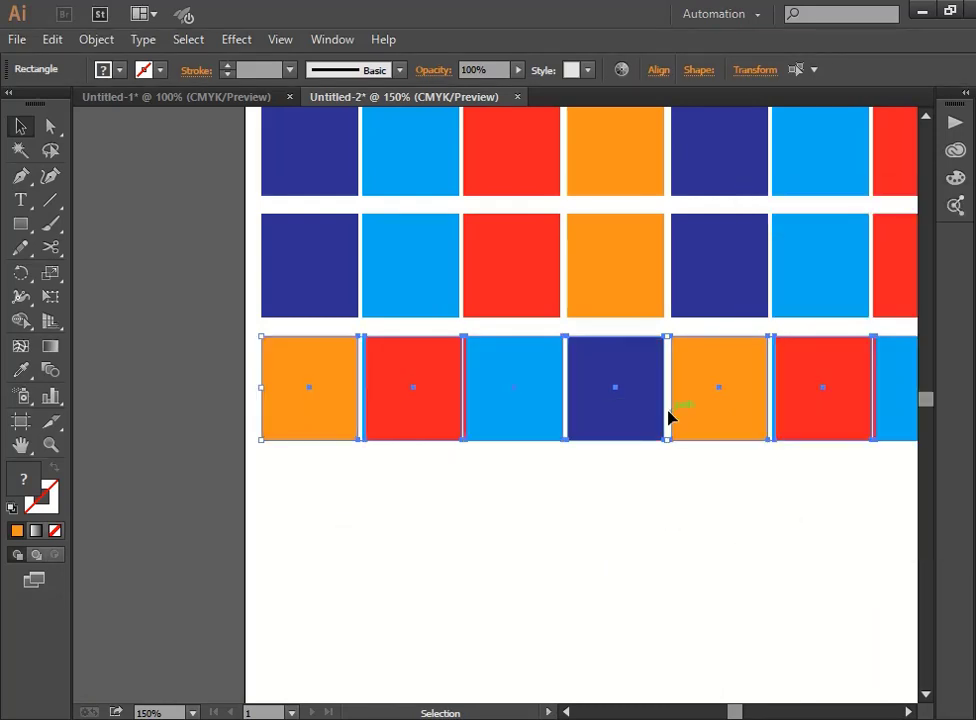
left_click_drag(669, 414, 698, 522)
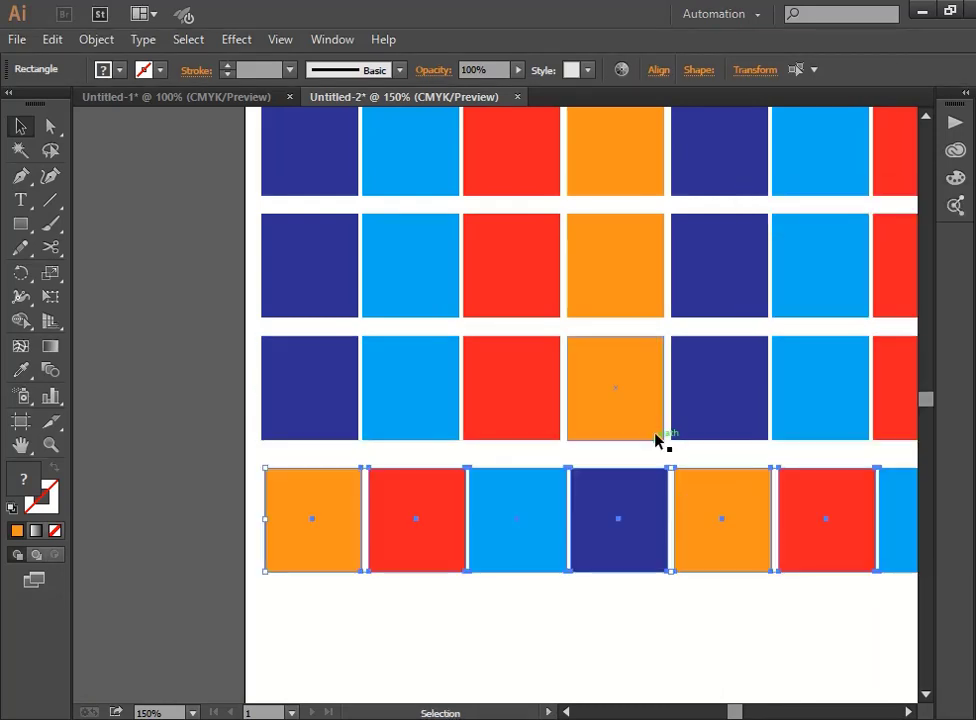
scroll(658, 440, "down", 1)
key("ctrl+shift+a")
Step: Select all the dark blue rectangles with the Magic Wand and recolour them black
key("ctrl+minus")
key("ctrl+minus")
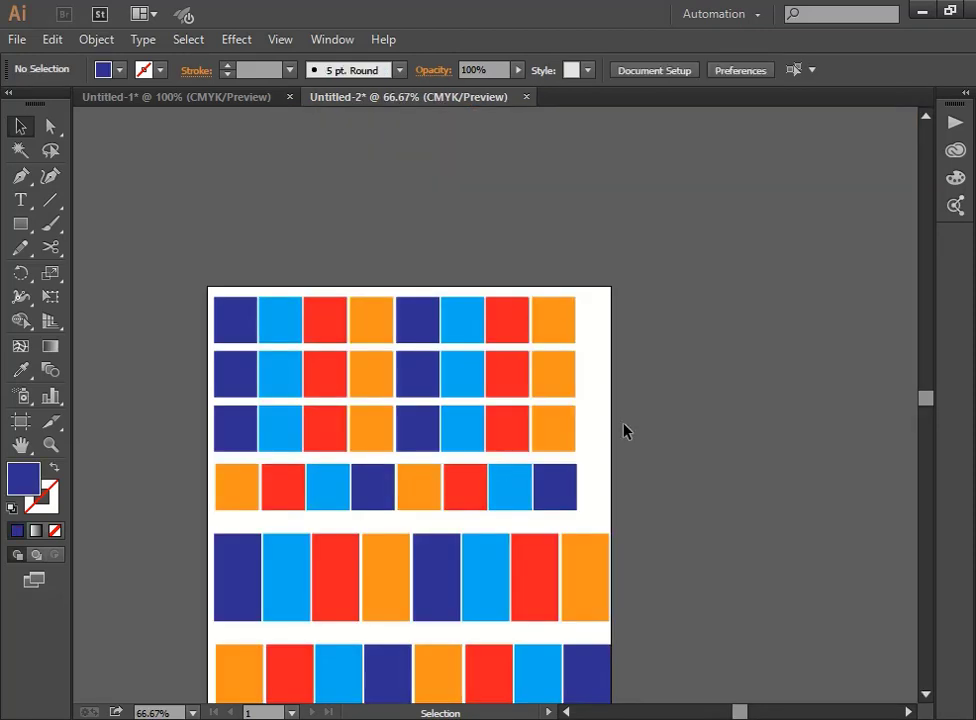
scroll(623, 427, "down", 3)
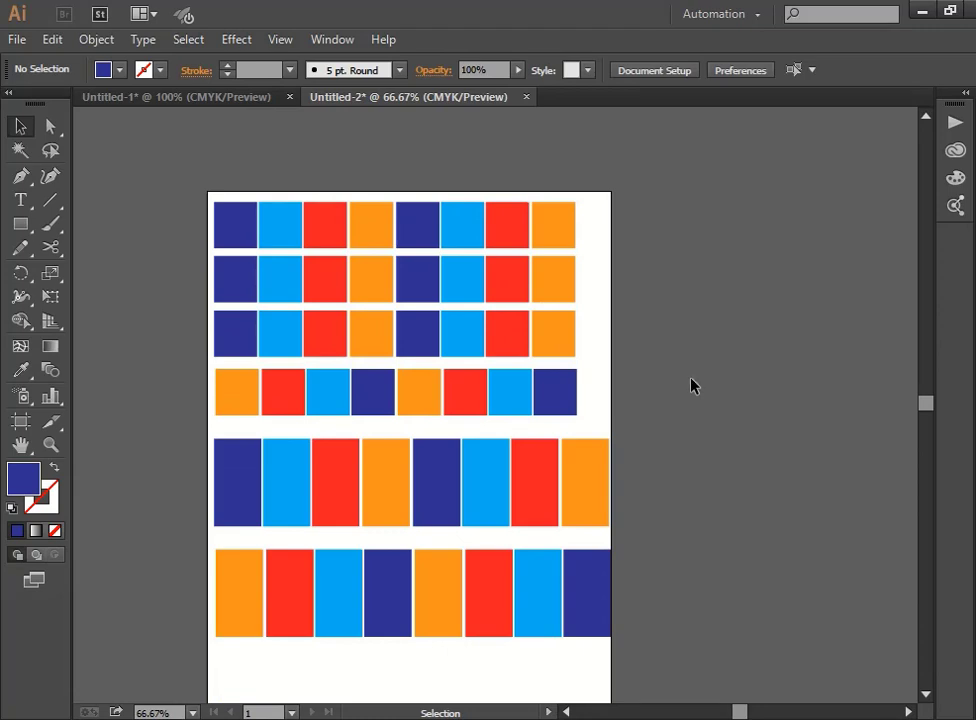
left_click(20, 150)
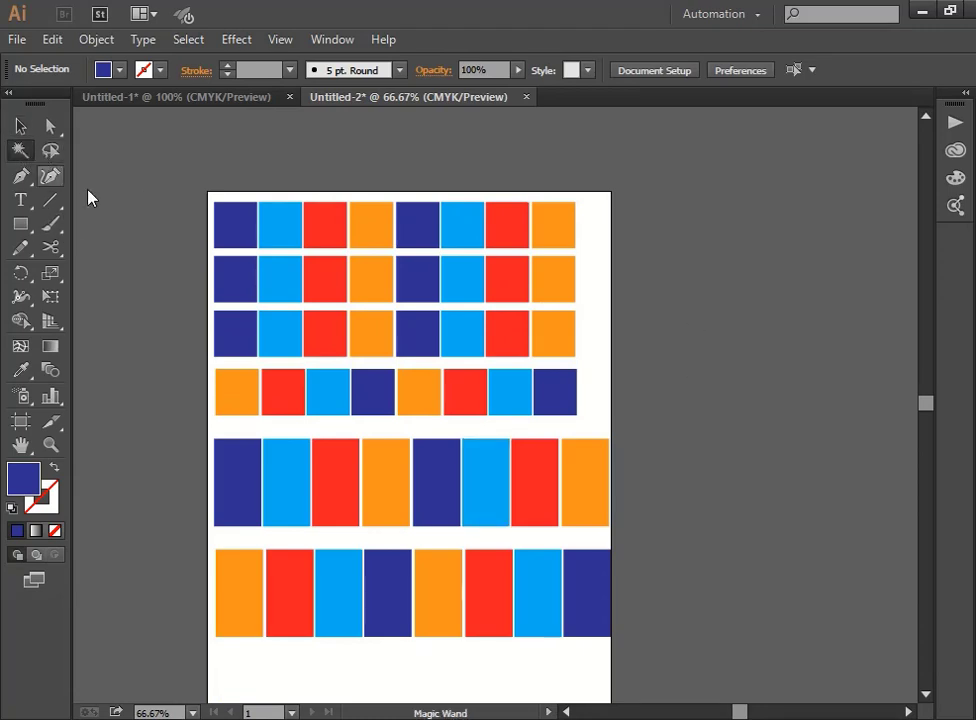
left_click(230, 227)
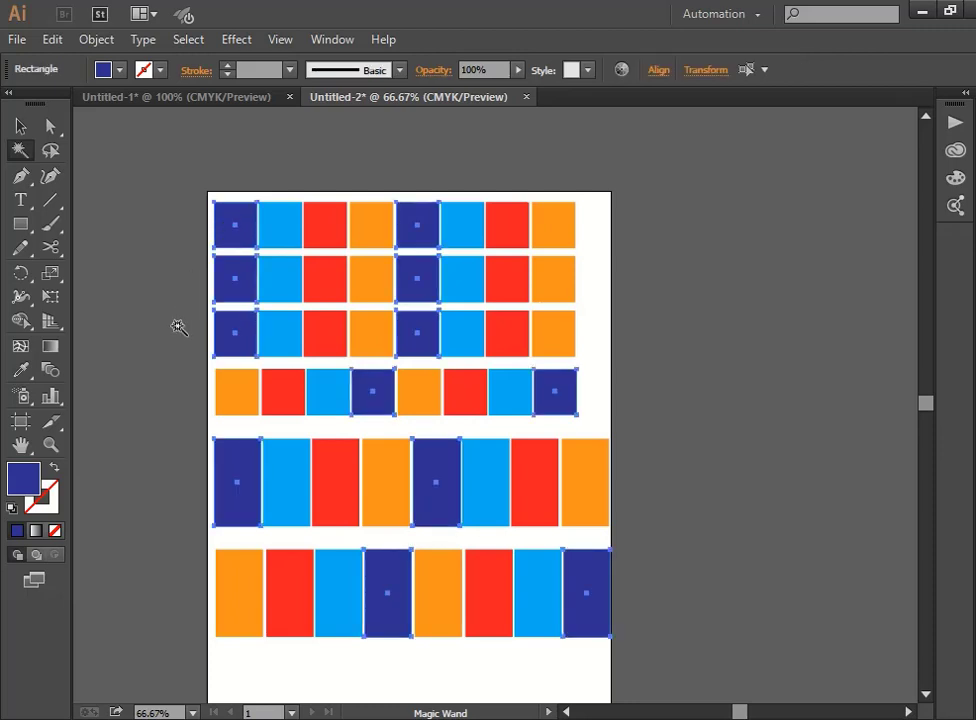
left_click(17, 126)
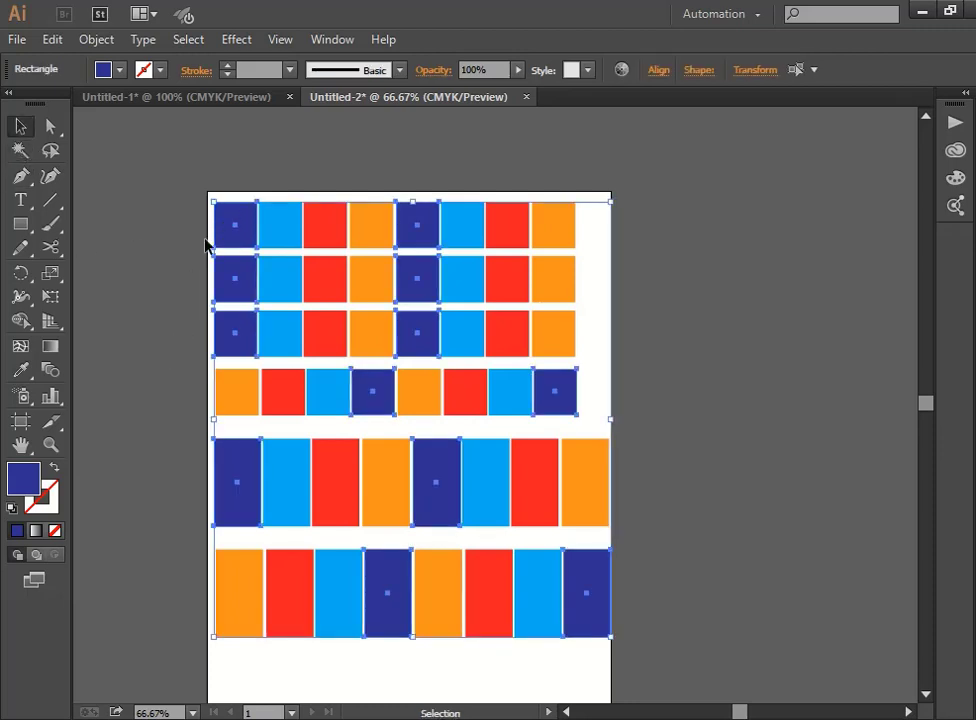
left_click_drag(225, 212, 669, 272)
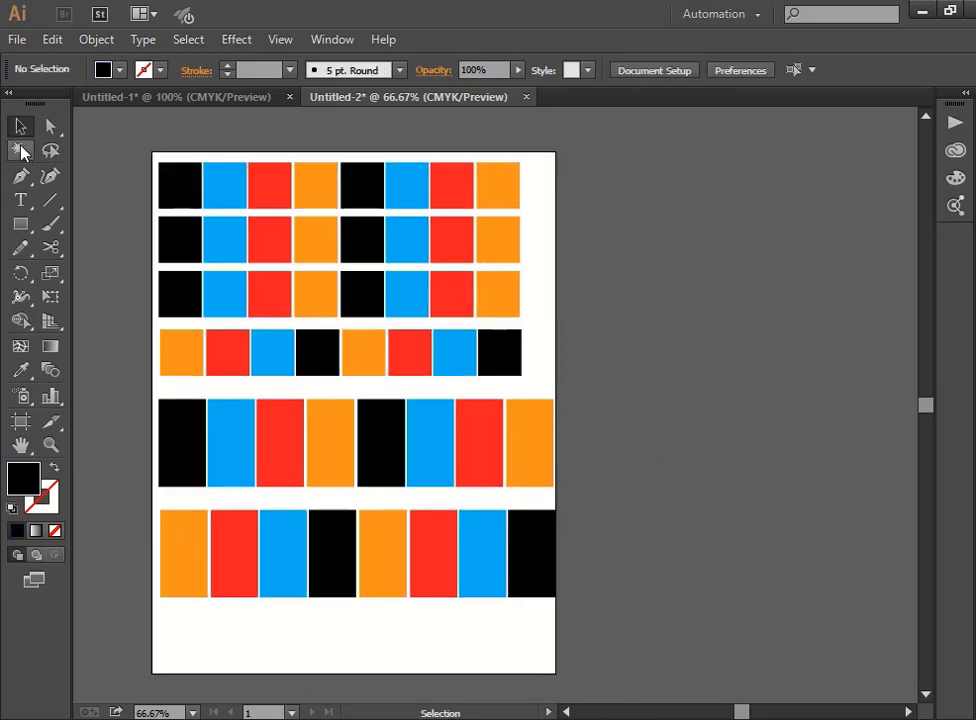
Step: Select all the light blue rectangles with the Magic Wand and change their fill to yellow
left_click(17, 150)
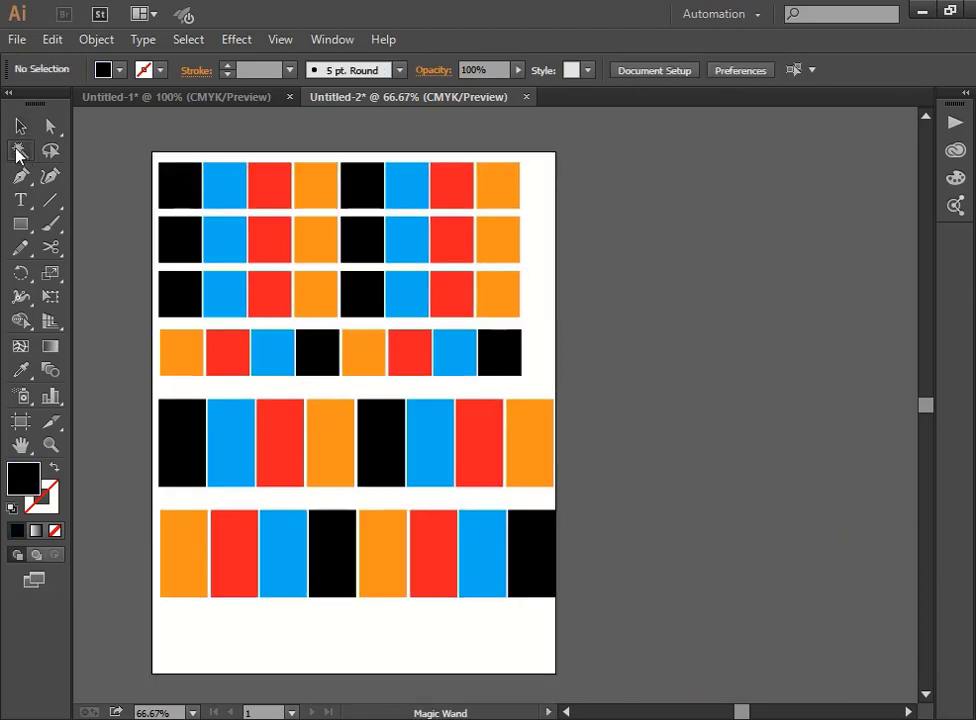
left_click(214, 188)
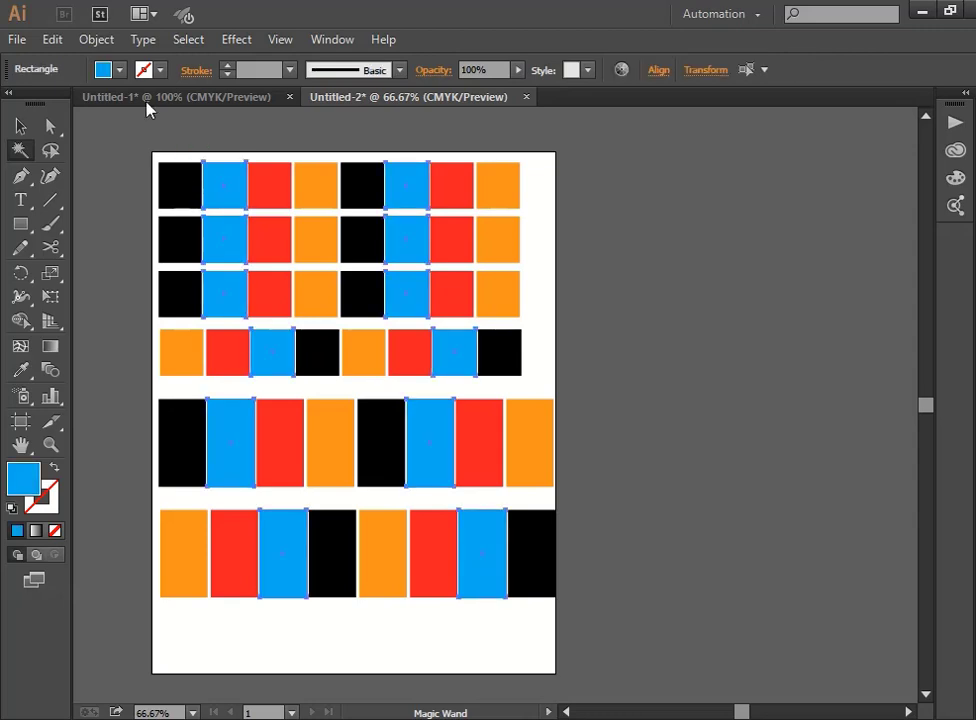
left_click(119, 70)
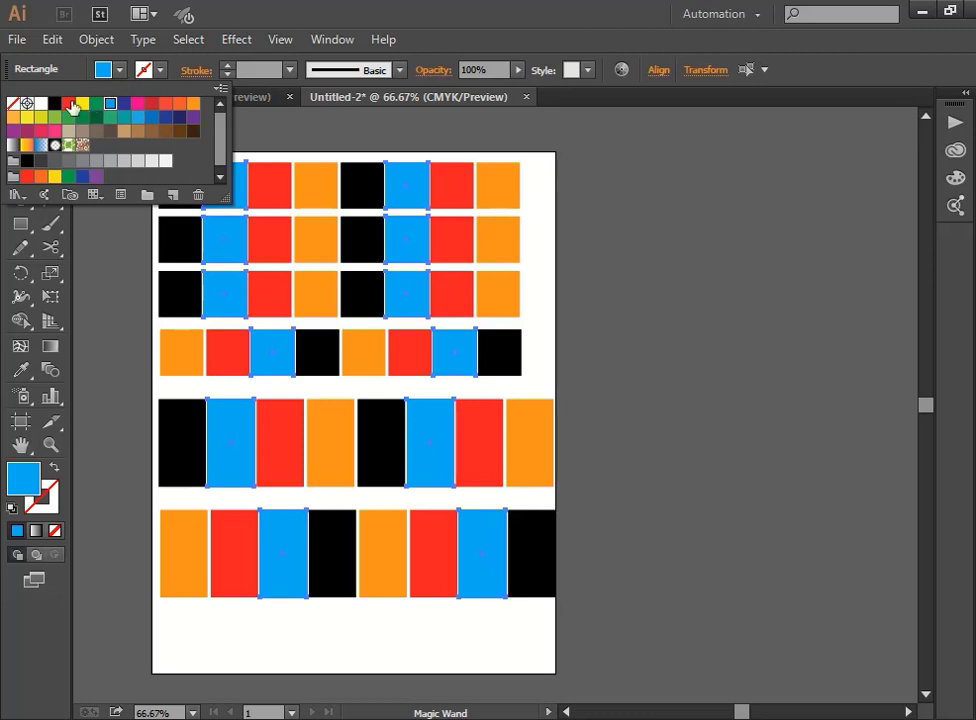
left_click(69, 103)
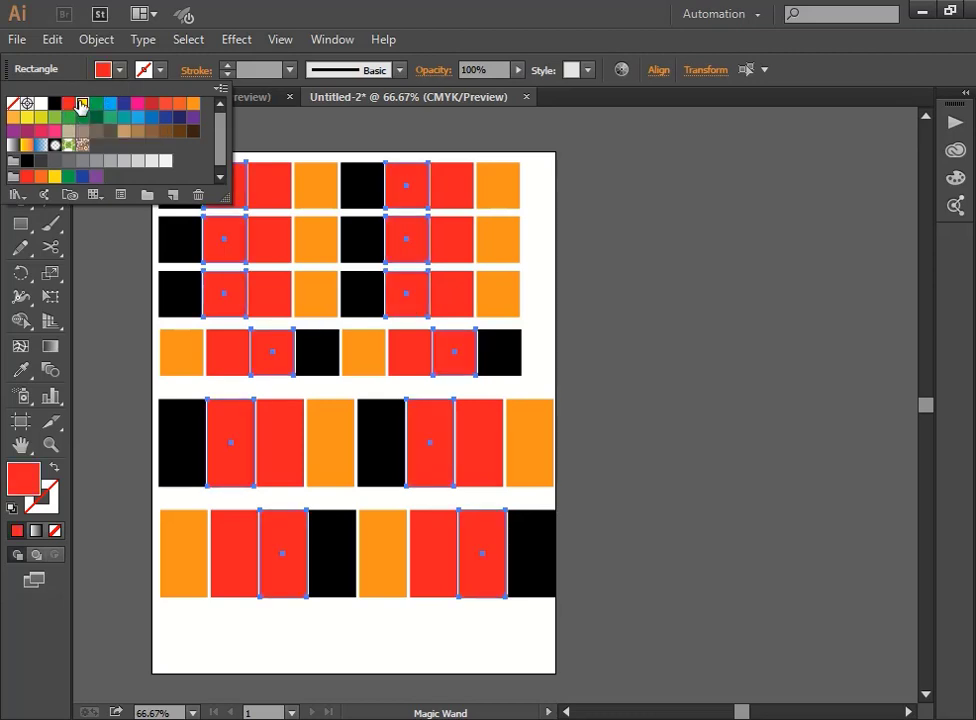
left_click(82, 103)
left_click(305, 135)
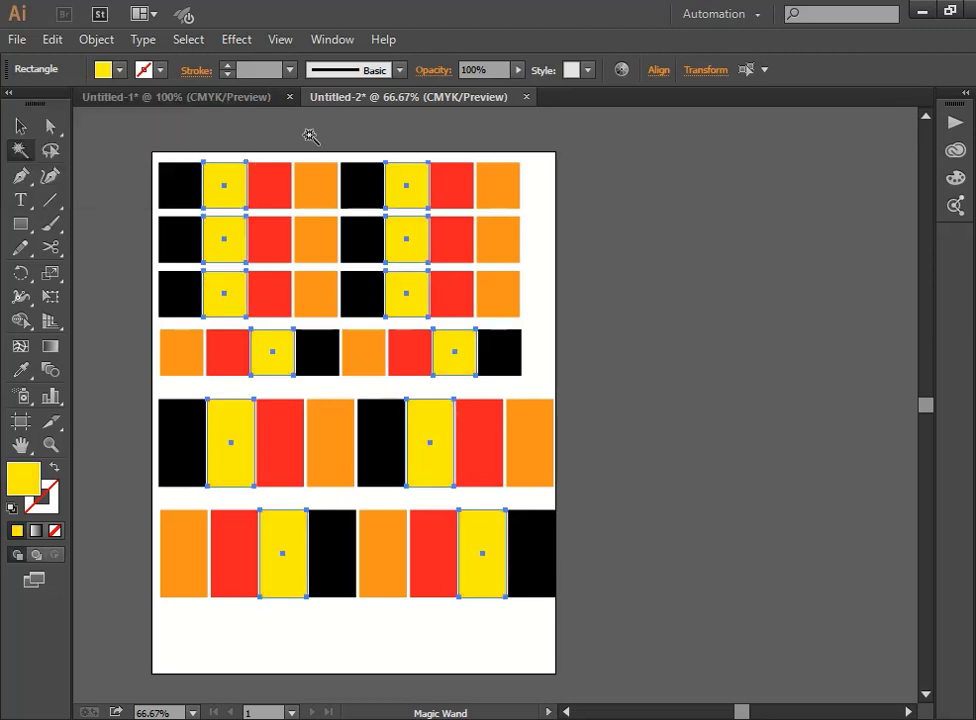
left_click(287, 133)
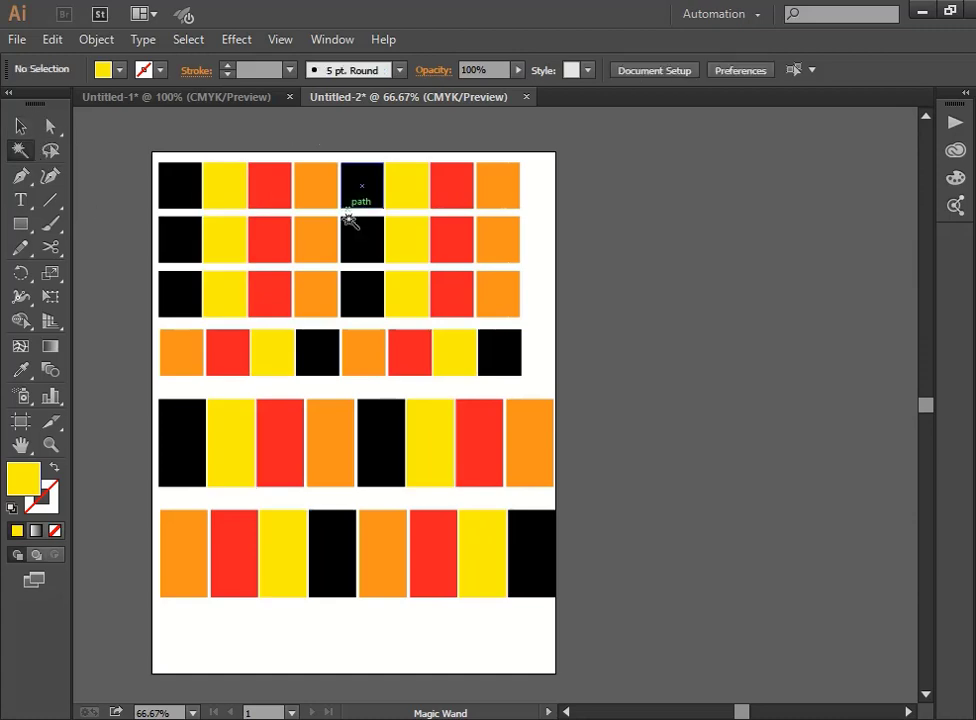
Step: Select all the red rectangles with the Magic Wand and change their fill to beige
left_click(261, 184)
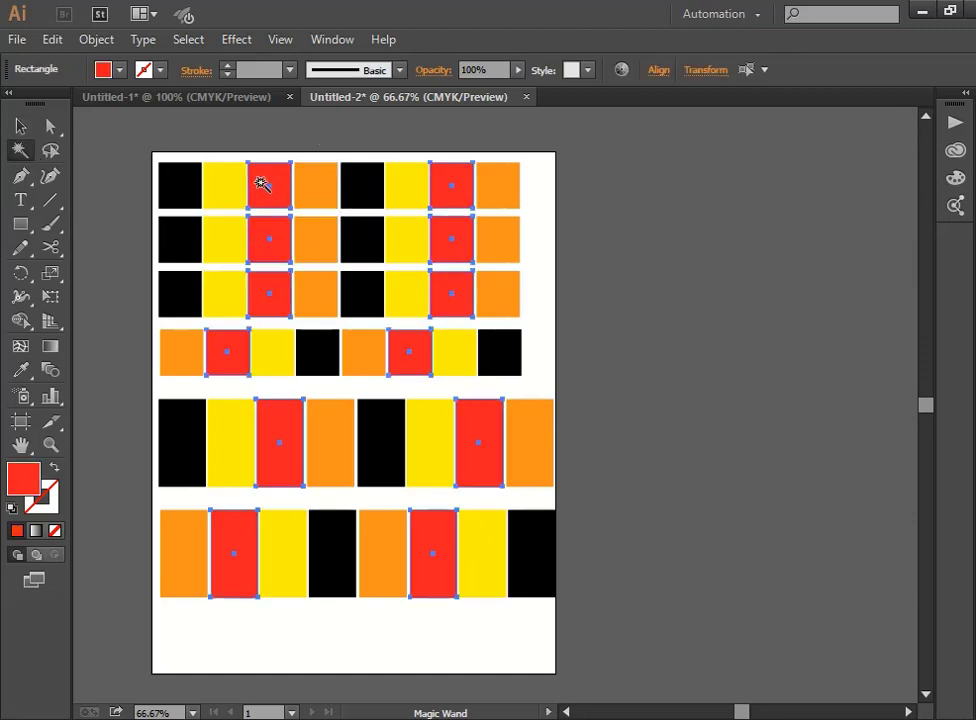
left_click(119, 70)
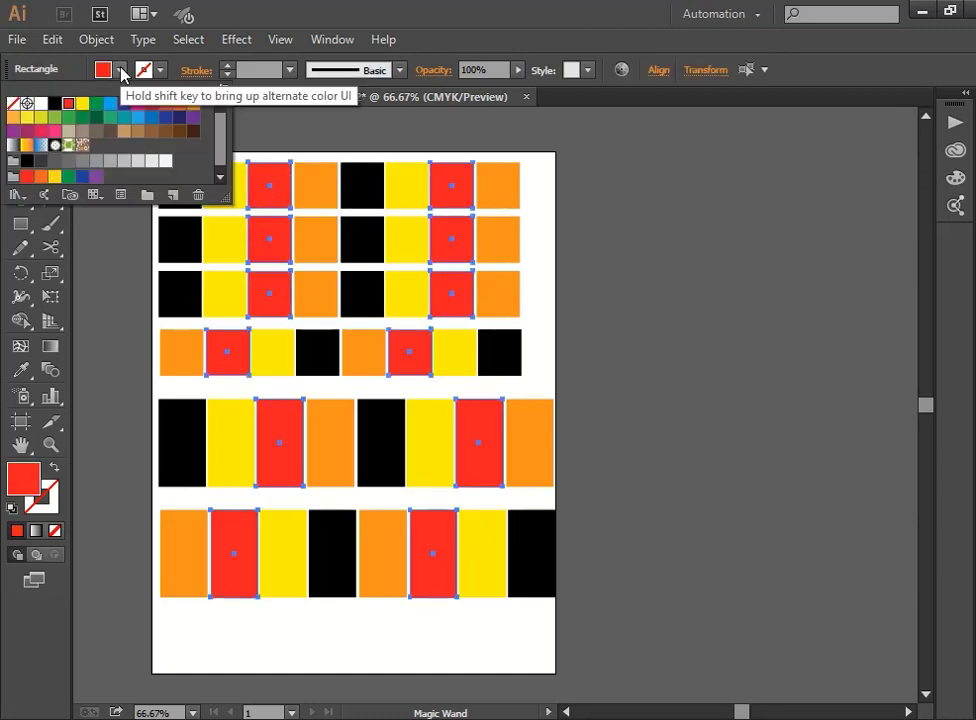
left_click(68, 131)
left_click(348, 130)
left_click(283, 127)
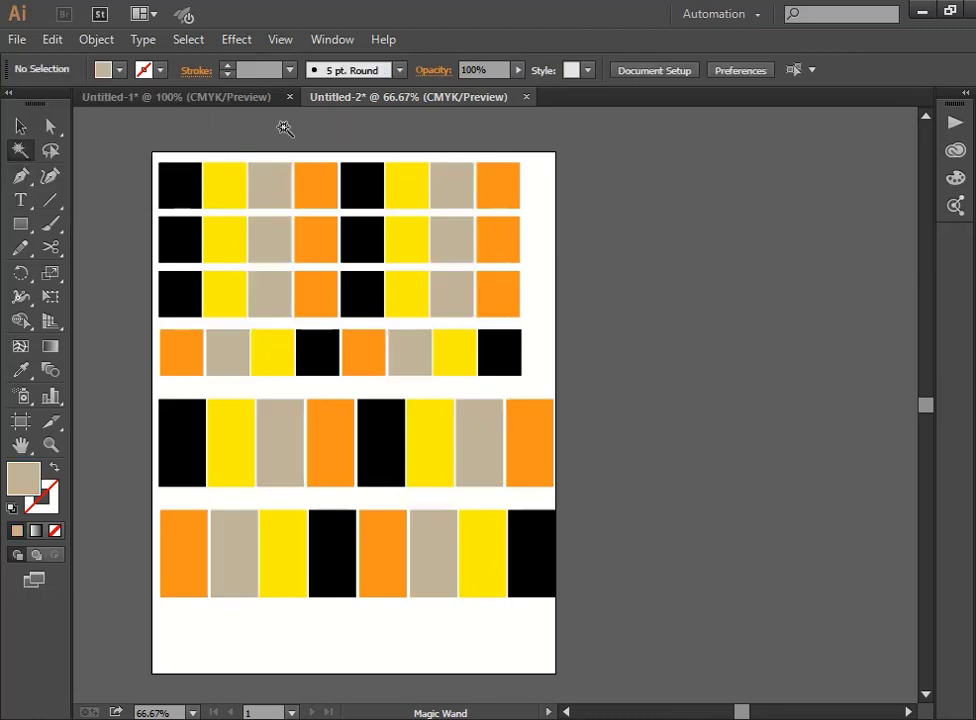
Step: Move all the rectangles together to the right so they extend partly beyond the artboard's edge, and deselect them
left_click(22, 128)
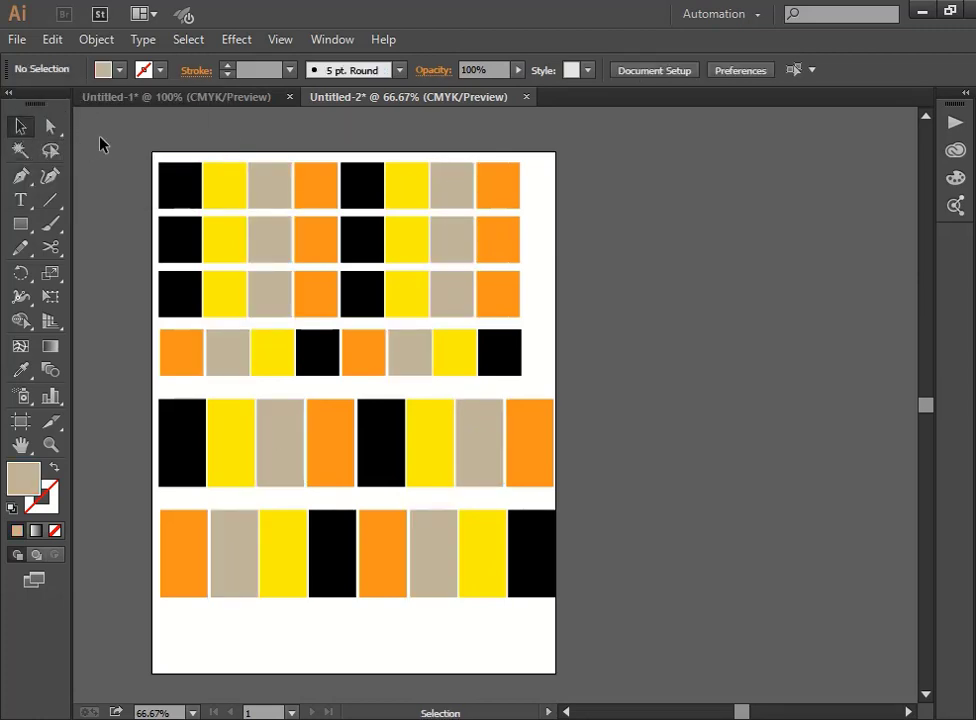
scroll(146, 190, "down", 1)
scroll(139, 202, "up", 2)
left_click_drag(137, 190, 577, 647)
left_click_drag(383, 493, 535, 516)
left_click(757, 435)
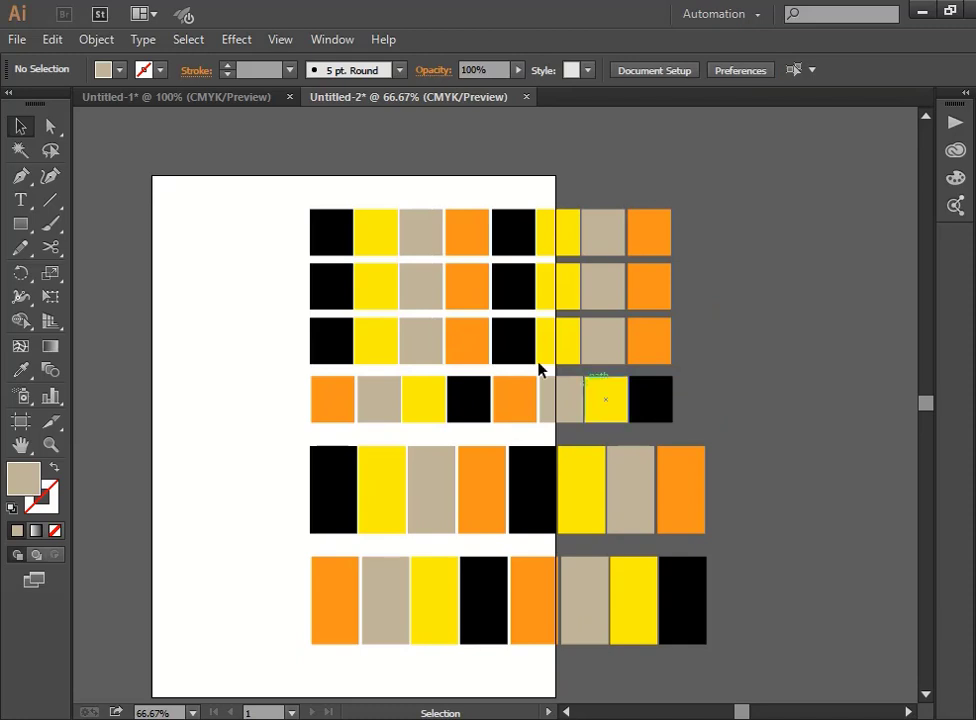
Step: Shift the first orange square in the third row slightly down, and move the second row's first black square away and back
mouse_move(461, 348)
left_mouse_down()
mouse_move(352, 344)
mouse_move(225, 306)
mouse_move(456, 356)
mouse_move(468, 344)
left_mouse_up()
left_click(122, 224)
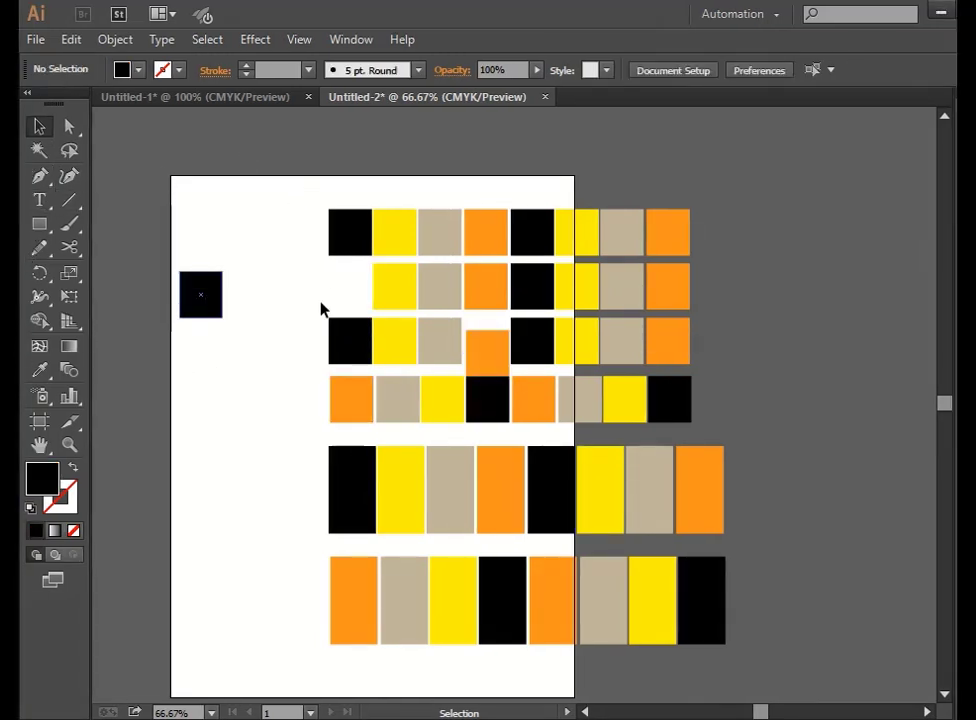
left_click(221, 294)
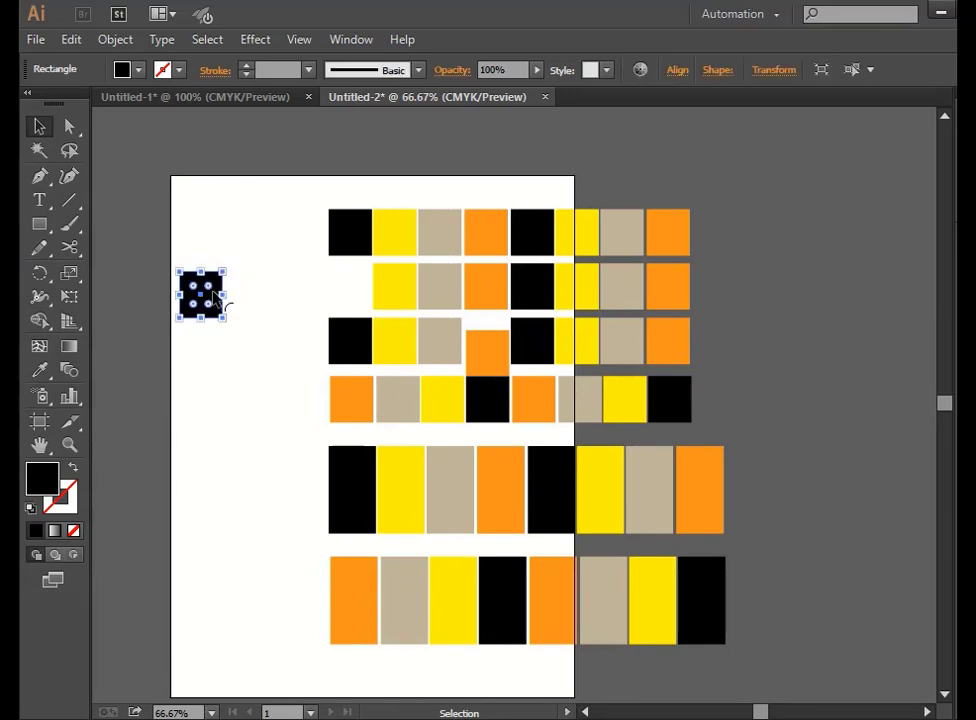
key("ctrl+shift+a")
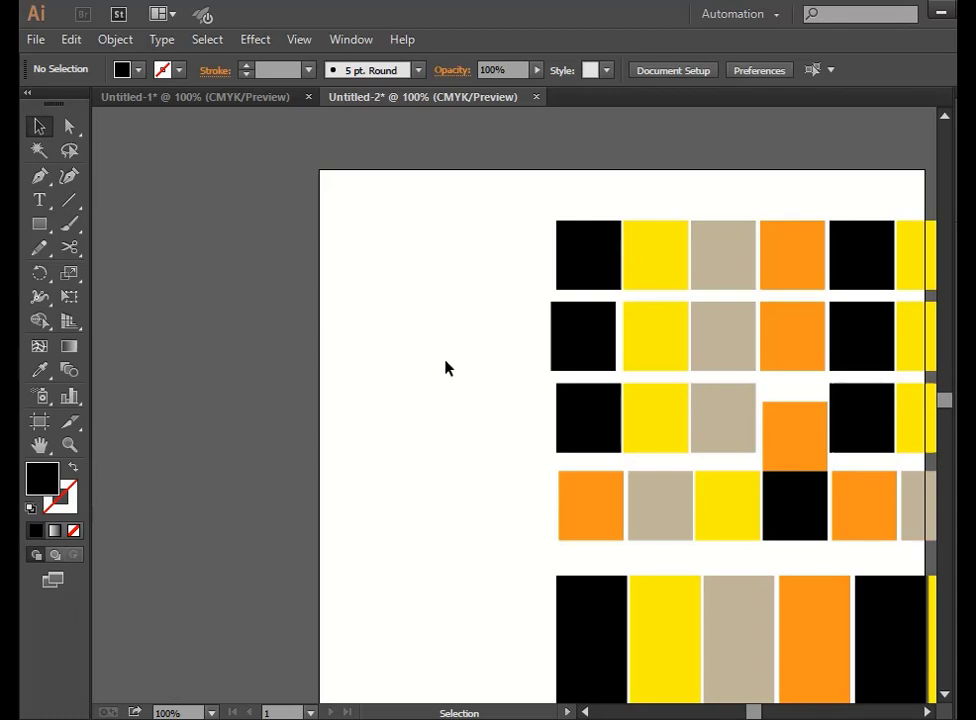
Step: Select all the black rectangles across every row at once with the Magic Wand
scroll(445, 368, "right", 5)
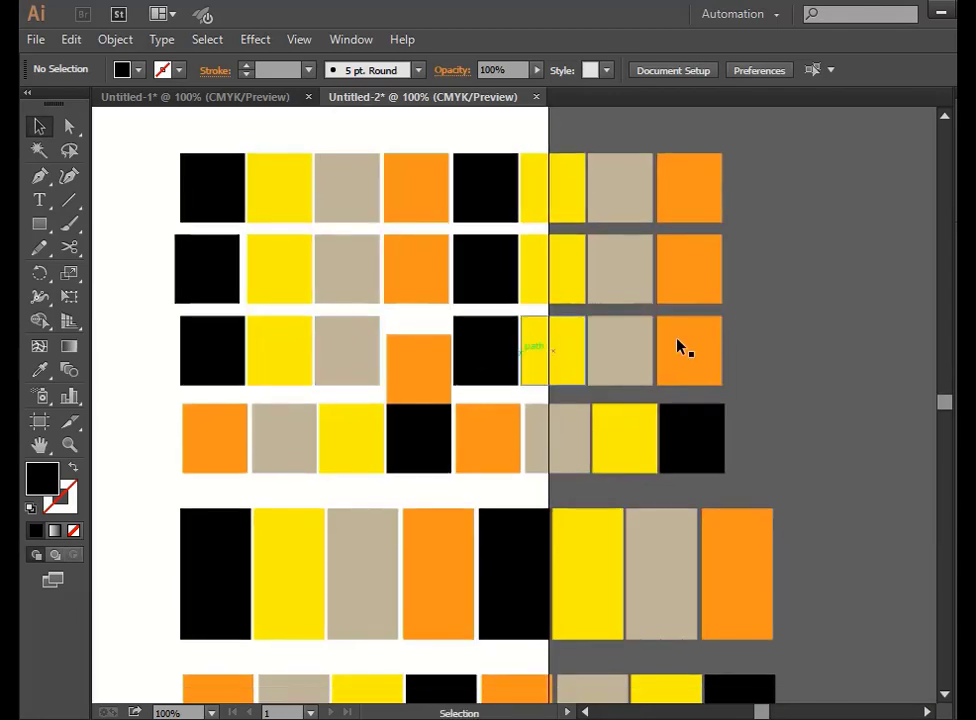
left_click(40, 151)
left_click(203, 193)
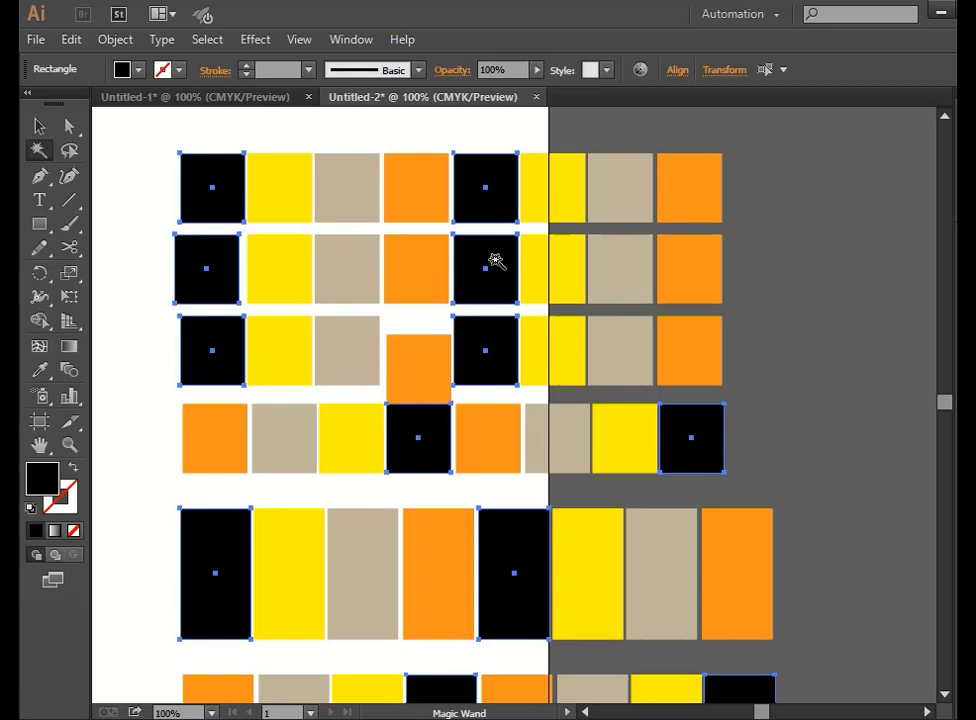
scroll(497, 262, "down", 5)
scroll(645, 366, "up", 1)
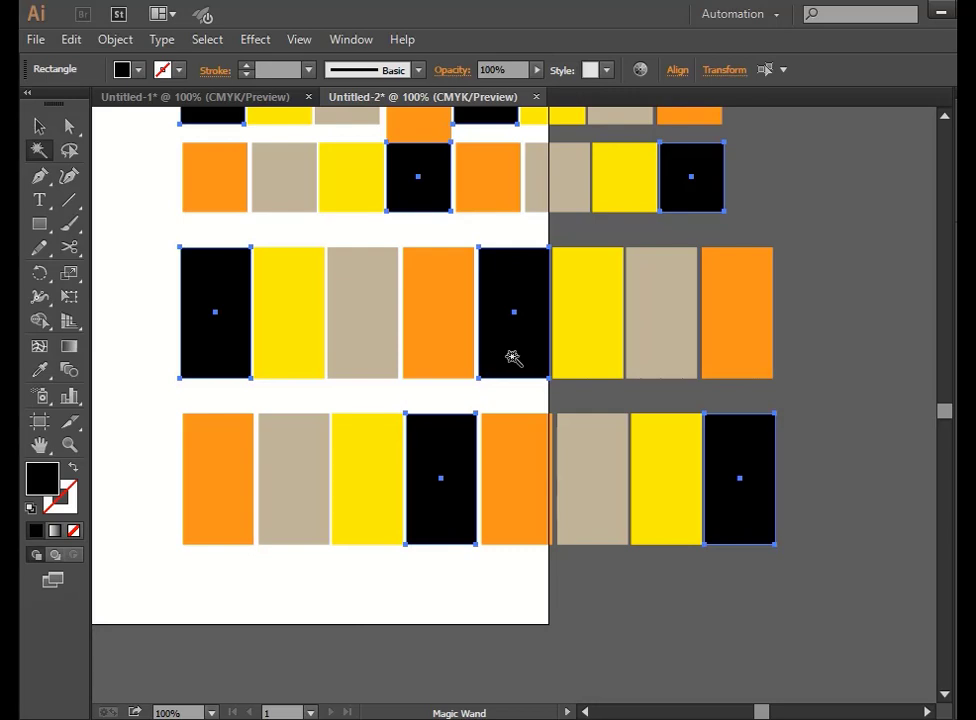
Step: Delete the selected black rectangles, and clear all the remaining coloured rectangles from the document
scroll(513, 358, "up", 3)
left_click(39, 126)
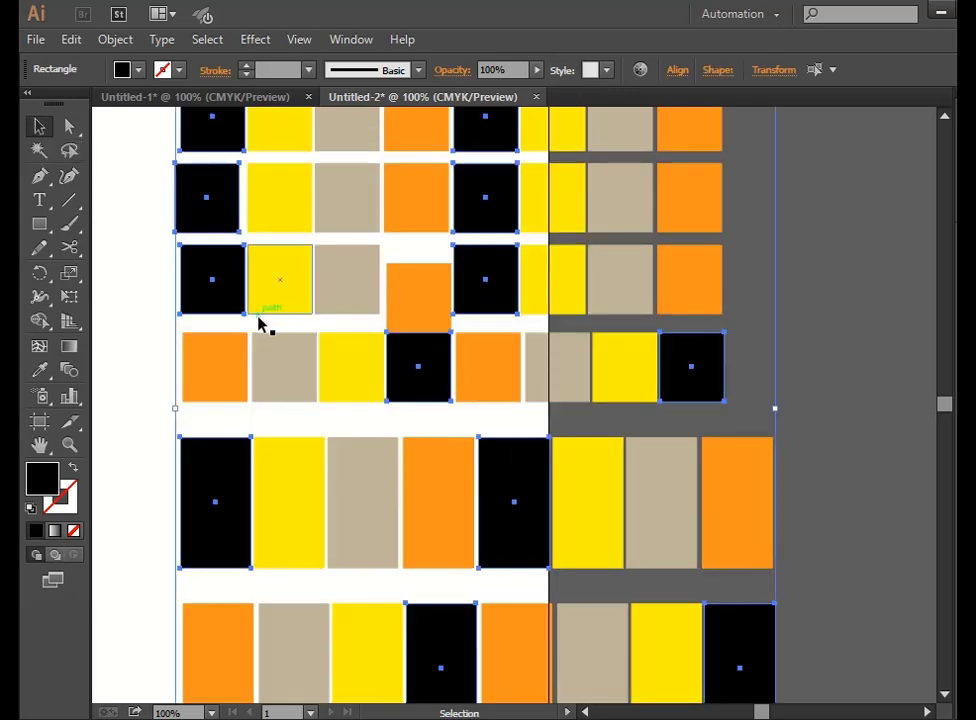
key("Delete")
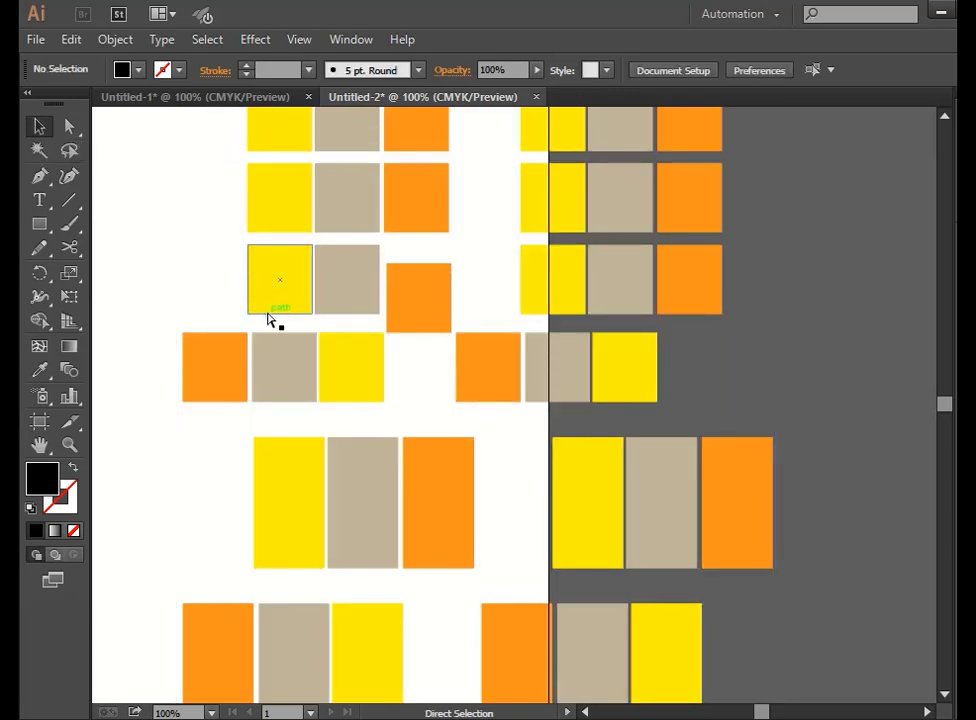
key("ctrl+a")
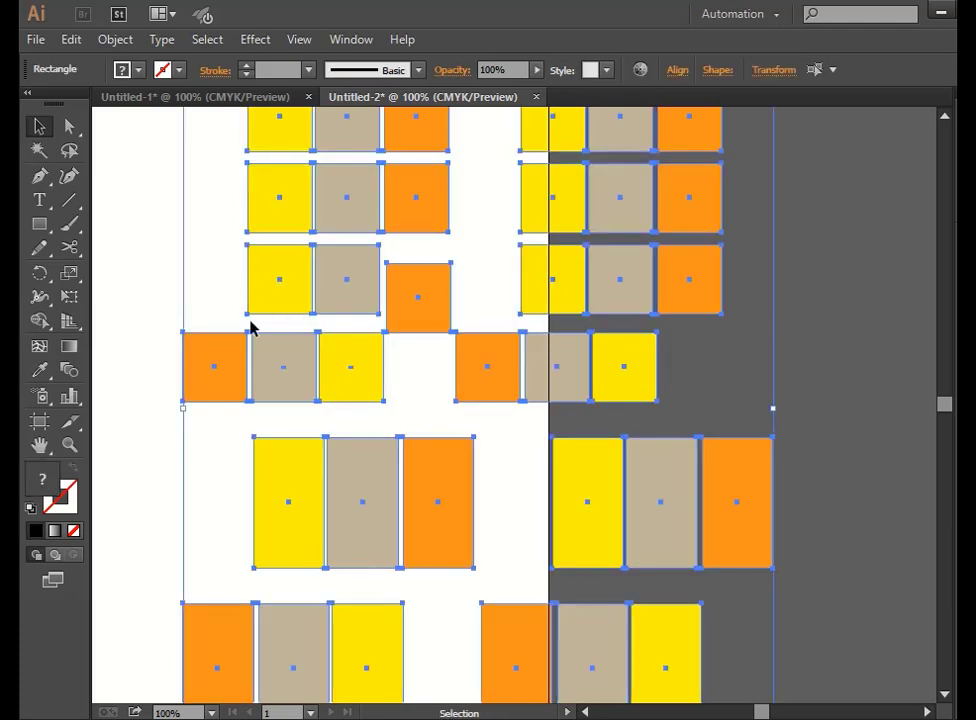
key("Delete")
Step: Draw one large, nearly square rectangle on the empty artboard and fill it with dark green
left_click(39, 224)
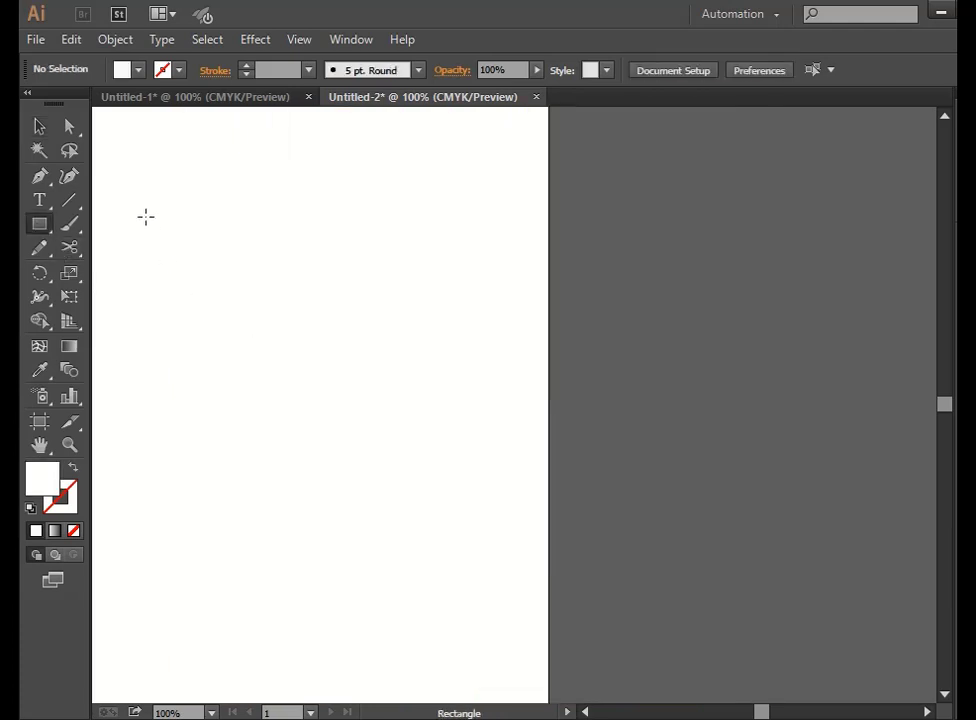
left_click_drag(148, 225, 476, 529)
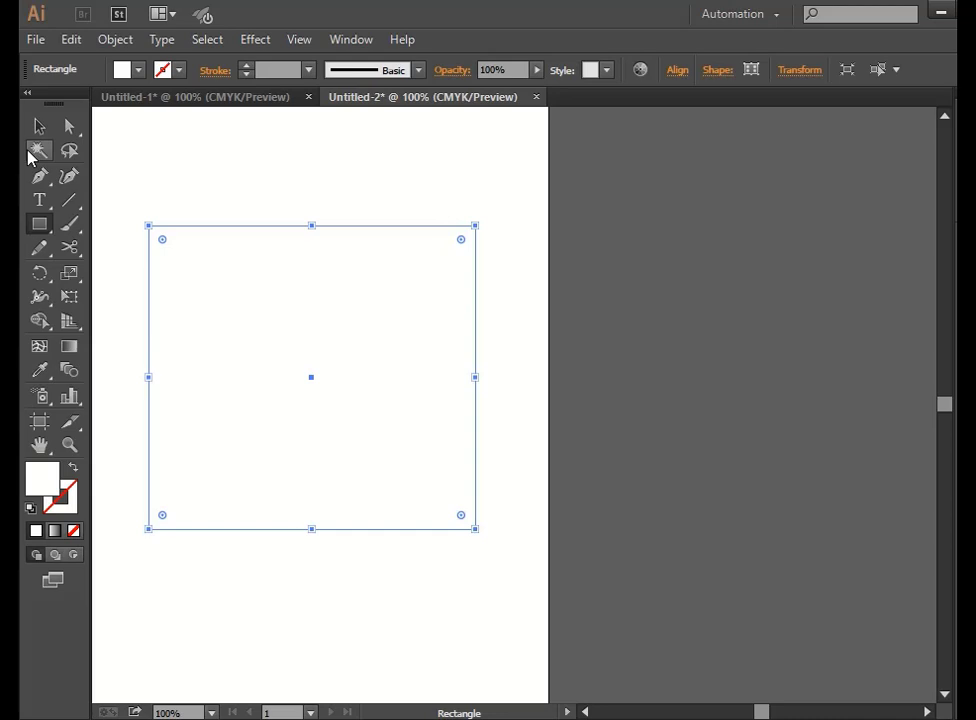
left_click(138, 72)
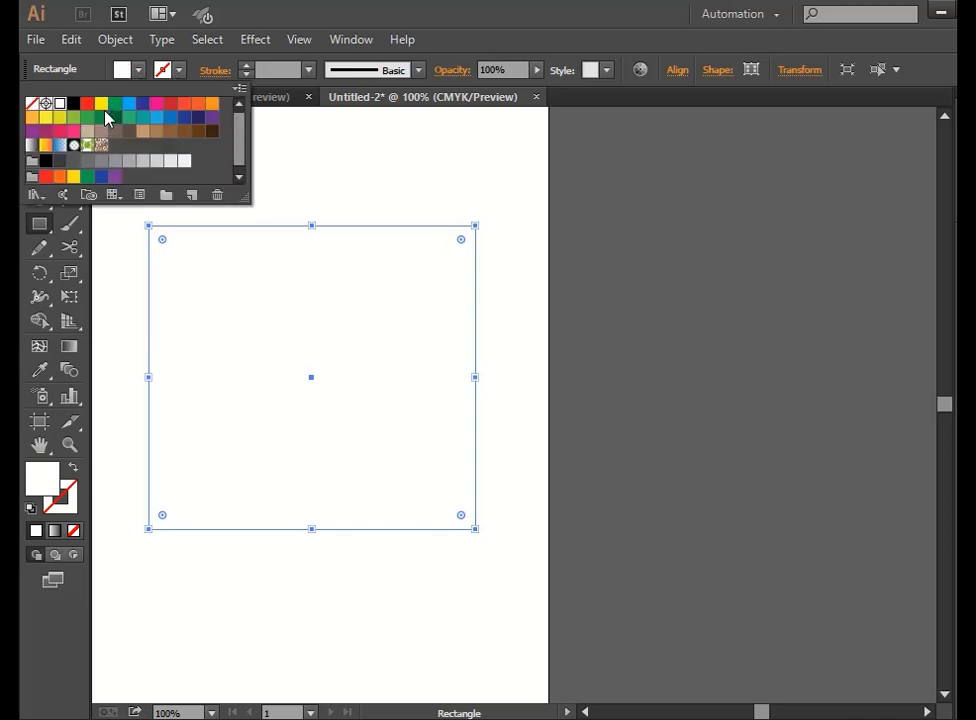
left_click(76, 118)
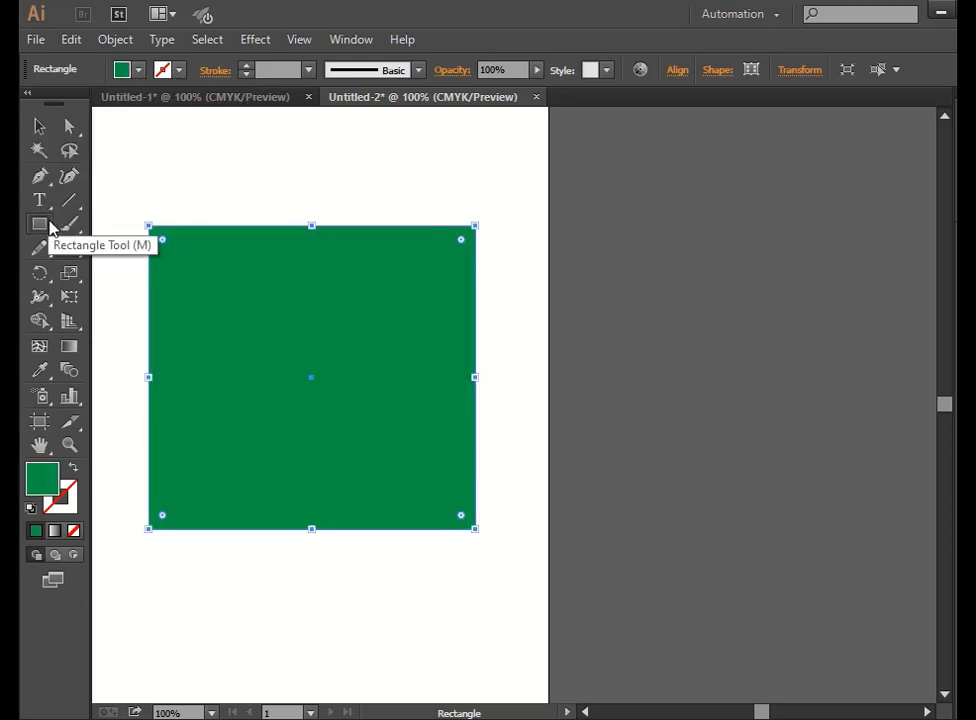
Step: Reshape the green rectangle into an irregular looping shape with the Curvature tool, bending its edges and pulling the lower-right corner inward, and deselect it
left_click(69, 176)
left_click_drag(307, 227, 304, 343)
left_click_drag(149, 360, 290, 206)
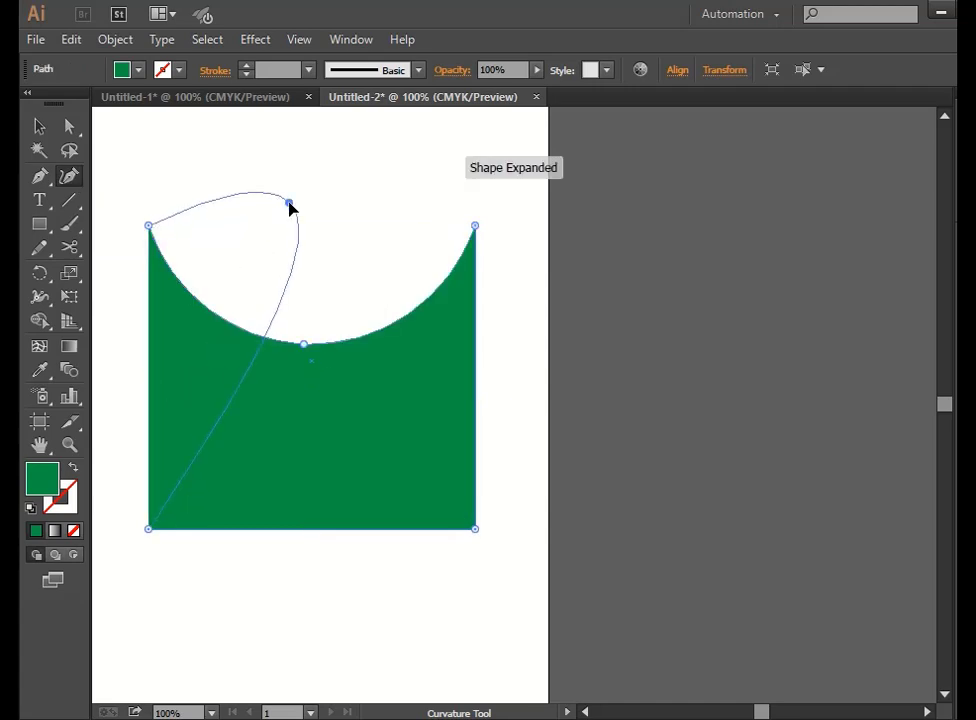
left_click_drag(381, 328, 318, 608)
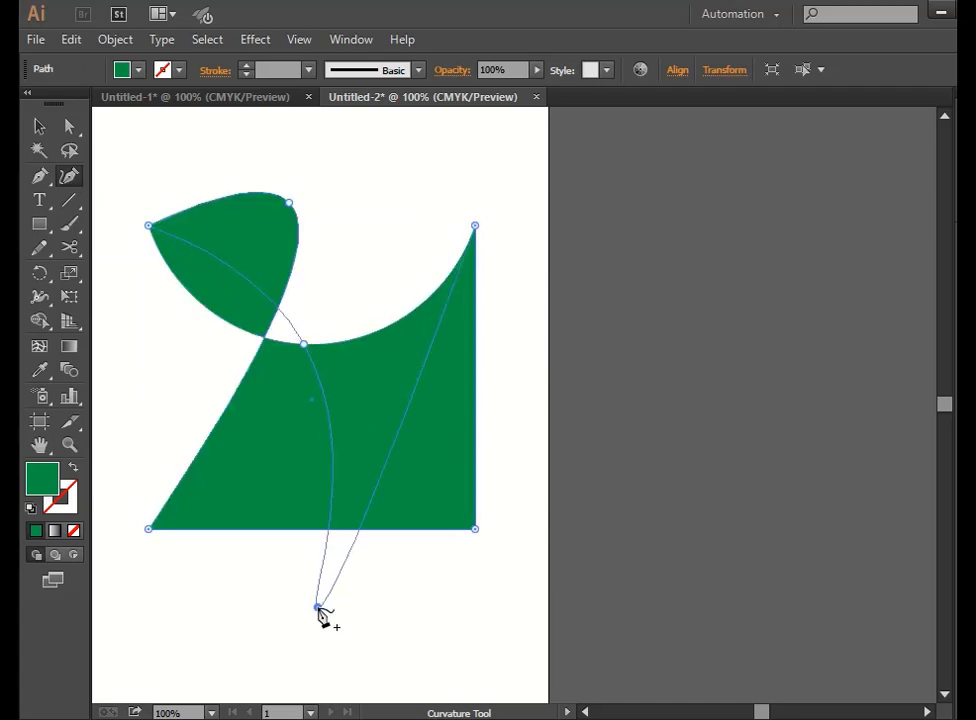
left_click_drag(215, 428, 388, 354)
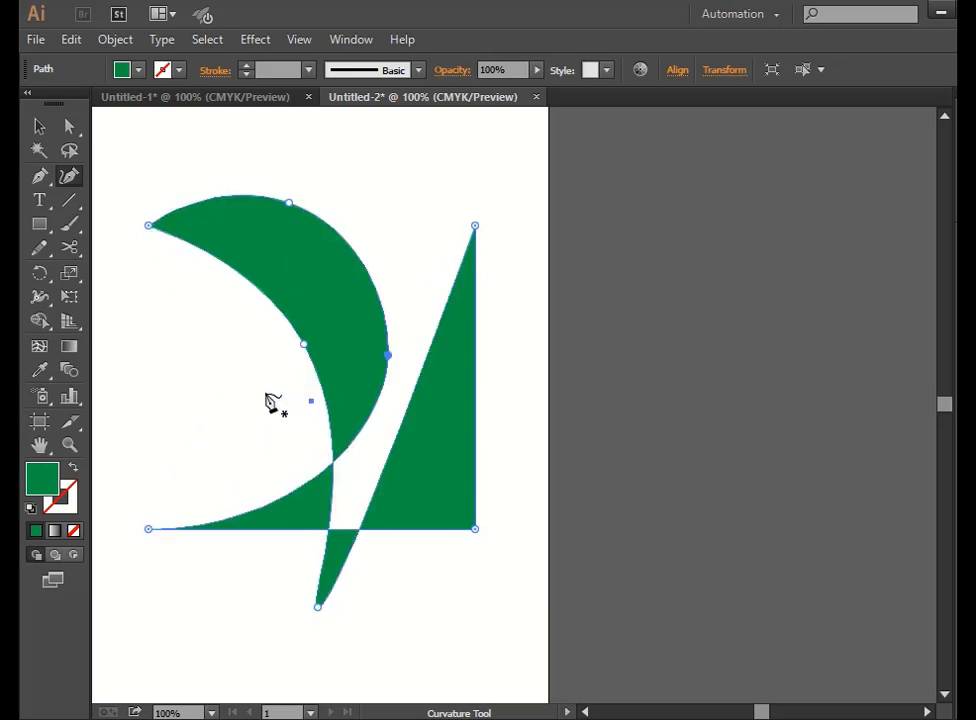
left_click_drag(297, 328, 235, 396)
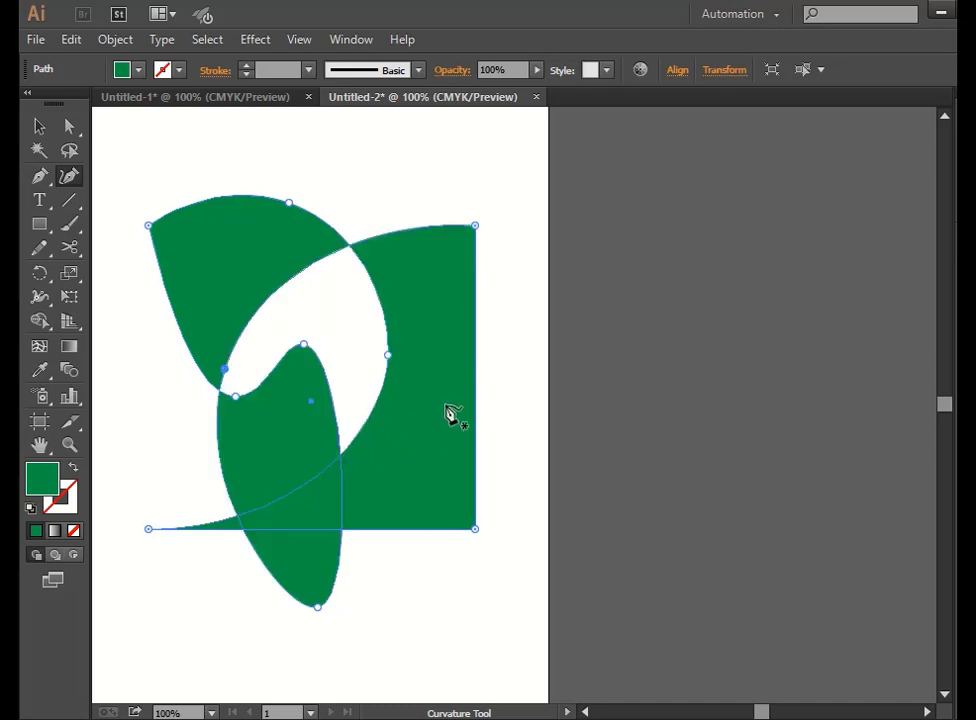
left_click_drag(477, 412, 528, 353)
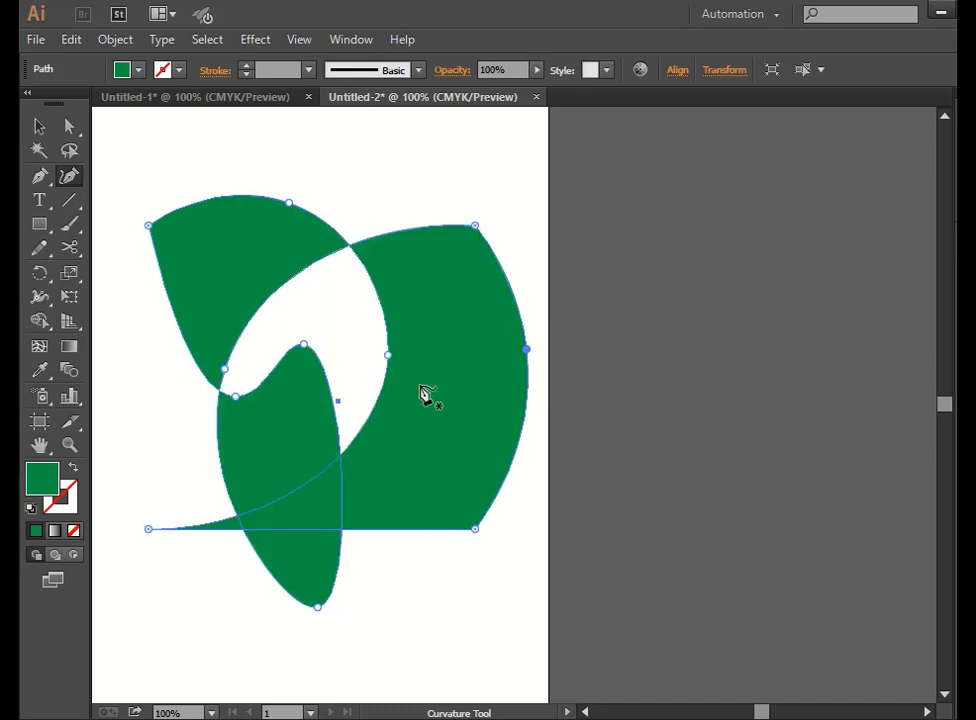
left_click_drag(475, 528, 348, 342)
left_click(40, 126)
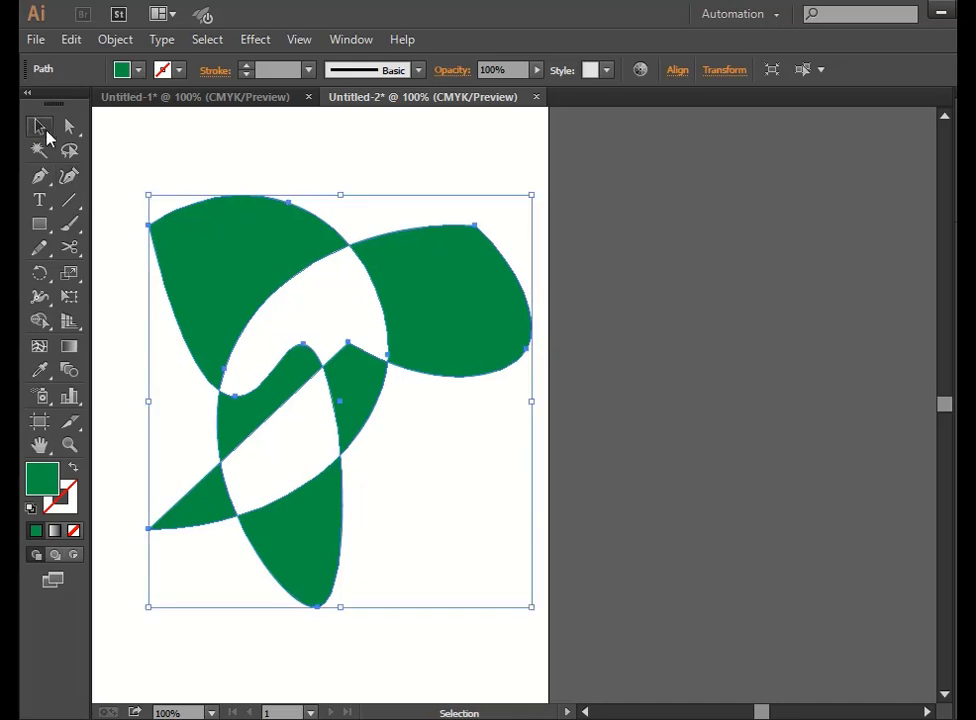
left_click(155, 157)
left_click(208, 232)
left_click(208, 163)
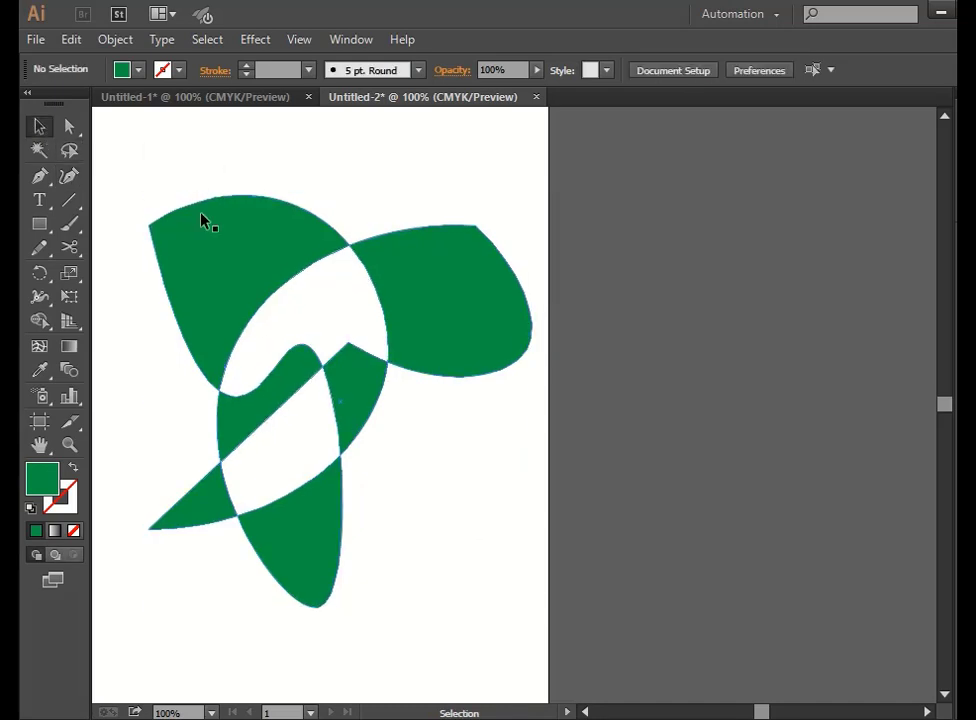
Step: Select the anchor point at the green shape's upper-left tip with the Lasso tool at 150% zoom
left_click(40, 176)
left_click(70, 152)
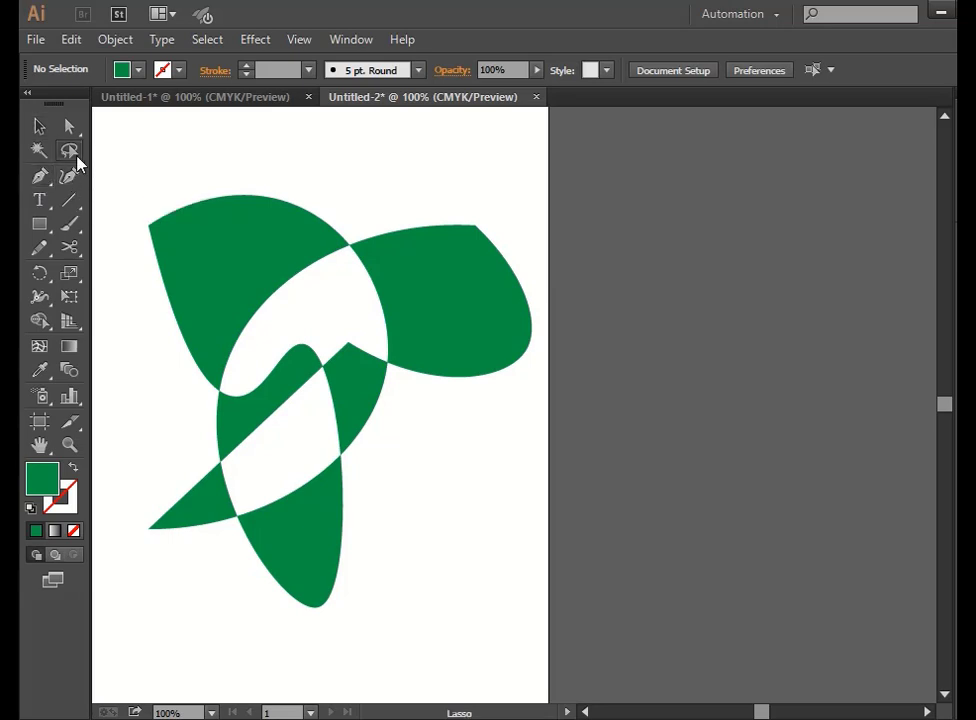
left_click(261, 266, "ctrl+space")
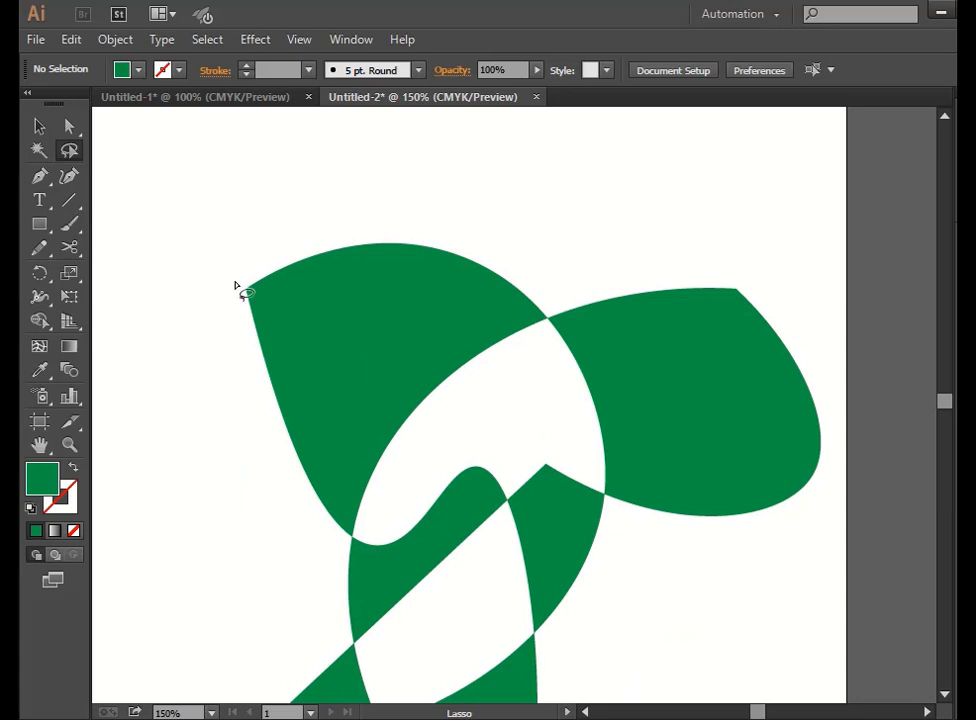
mouse_move(242, 285)
left_mouse_down()
mouse_move(246, 272)
mouse_move(288, 256)
left_mouse_up()
mouse_move(240, 277)
left_mouse_down()
mouse_move(281, 279)
mouse_move(420, 250)
mouse_move(529, 290)
mouse_move(553, 320)
mouse_move(464, 378)
mouse_move(389, 455)
mouse_move(357, 530)
mouse_move(243, 280)
mouse_move(255, 286)
left_mouse_up()
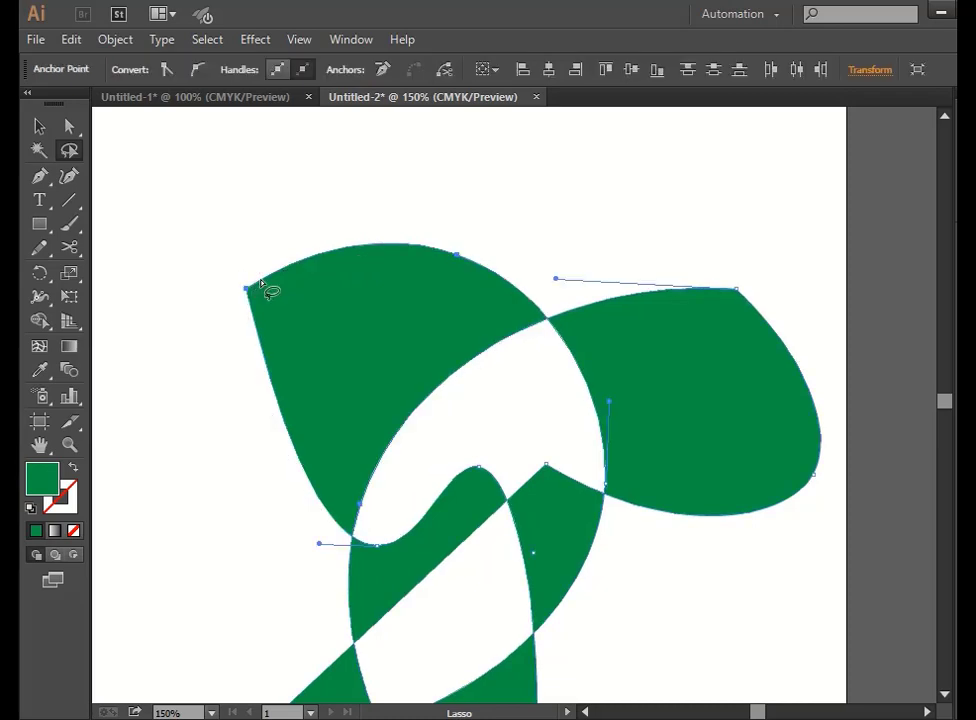
Step: Undo the reshaping of the green shape's right edge and lower-right corner, and deselect the shape
key("a")
key("Delete")
key("v")
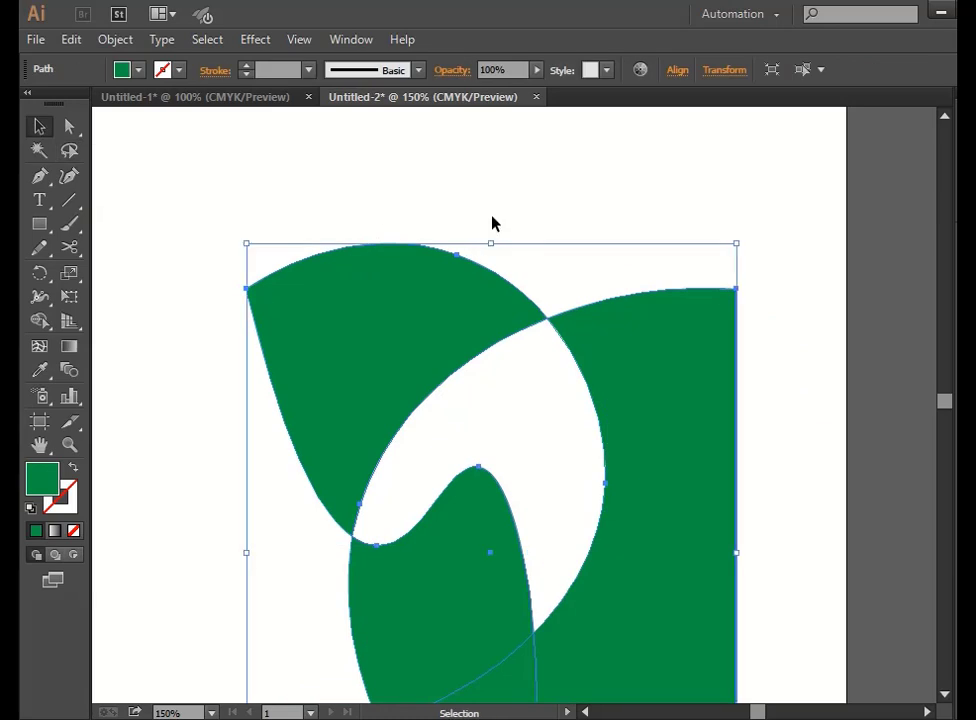
left_click(493, 222)
Step: Select most of the green shape's anchor points with a freehand Lasso loop, leaving out the lower-left corner, and deselect them
left_click(69, 150)
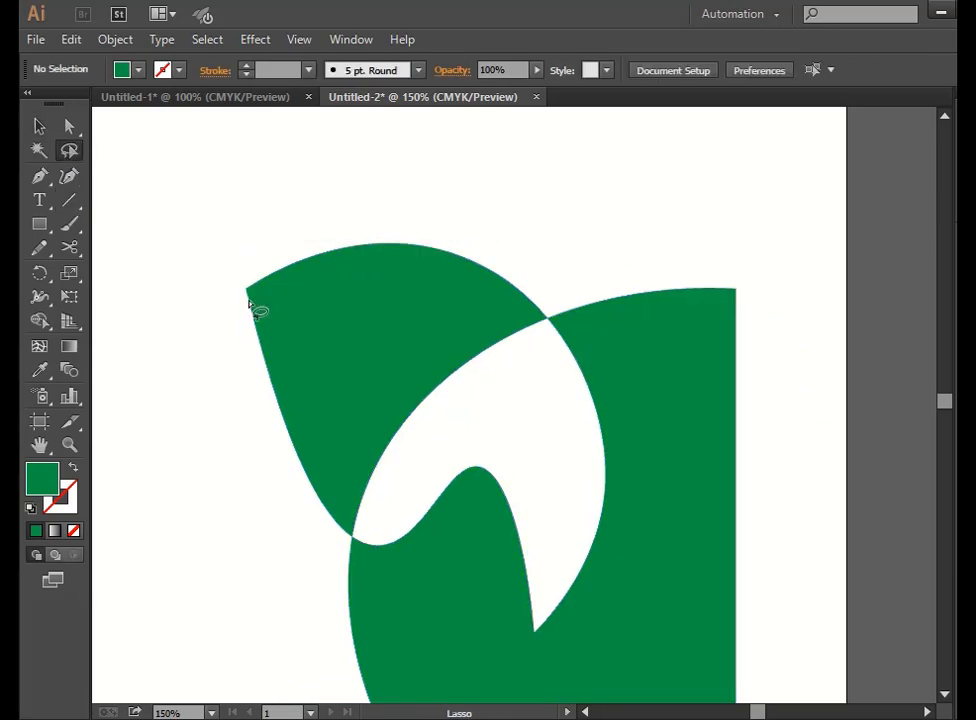
mouse_move(247, 333)
left_mouse_down()
mouse_move(266, 467)
mouse_move(332, 534)
mouse_move(348, 631)
mouse_move(362, 625)
mouse_move(363, 603)
mouse_move(354, 592)
mouse_move(308, 623)
mouse_move(244, 640)
mouse_move(284, 656)
mouse_move(389, 665)
mouse_move(393, 648)
mouse_move(487, 637)
mouse_move(536, 578)
mouse_move(552, 513)
mouse_move(688, 537)
mouse_move(751, 498)
mouse_move(773, 417)
mouse_move(755, 348)
mouse_move(748, 238)
mouse_move(731, 226)
mouse_move(550, 258)
mouse_move(492, 205)
mouse_move(357, 174)
mouse_move(244, 210)
mouse_move(230, 250)
left_mouse_up()
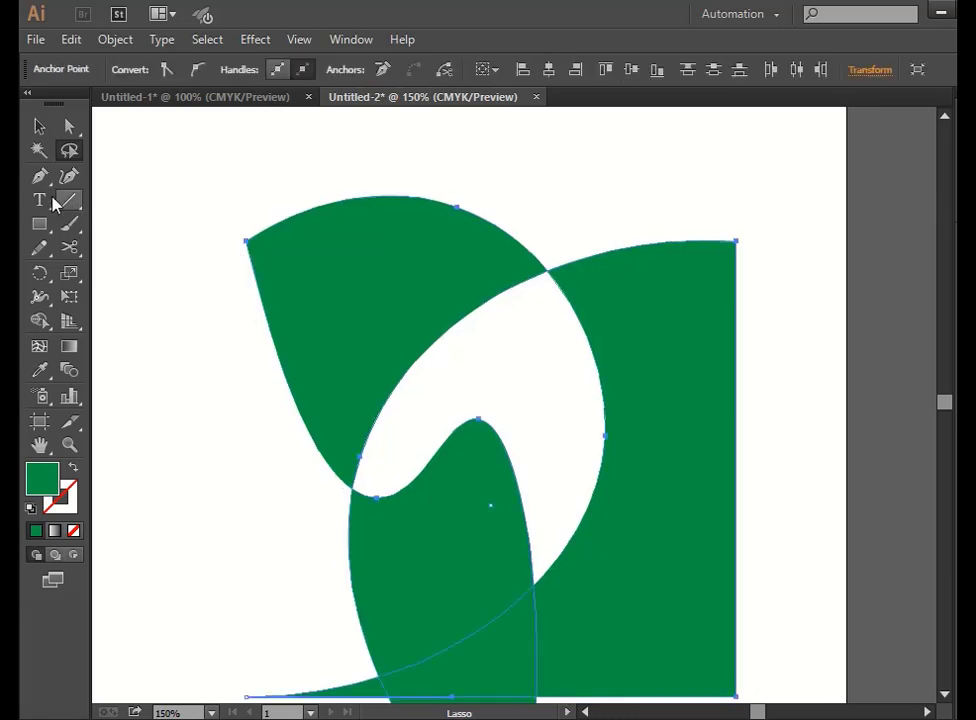
left_click(38, 125)
left_click(222, 205)
scroll(436, 325, "down", 2)
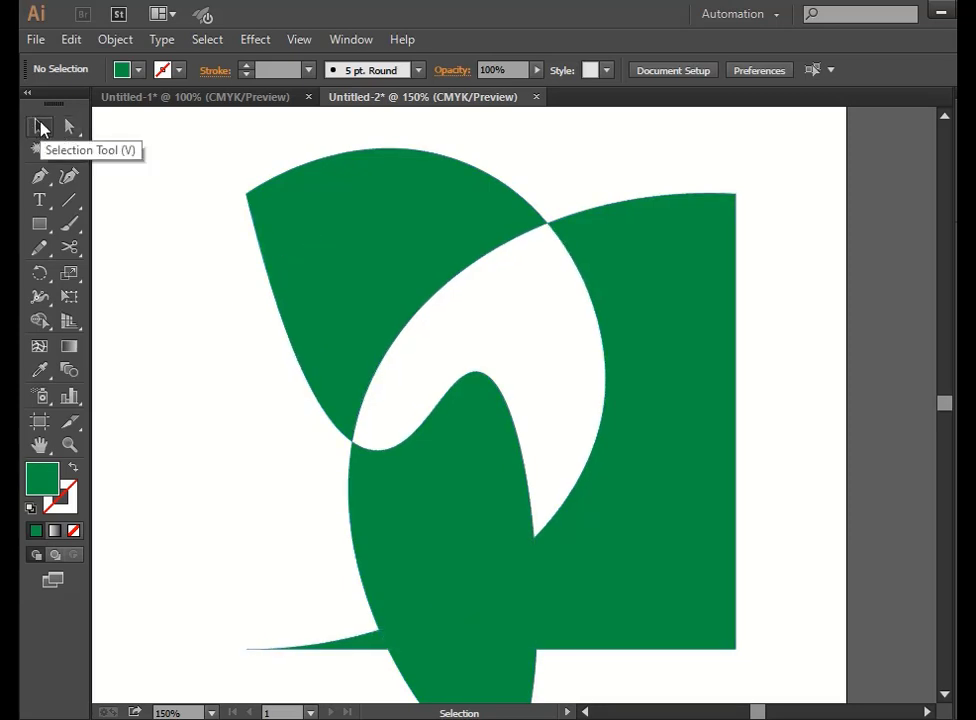
left_click(479, 342)
scroll(479, 342, "down", 4)
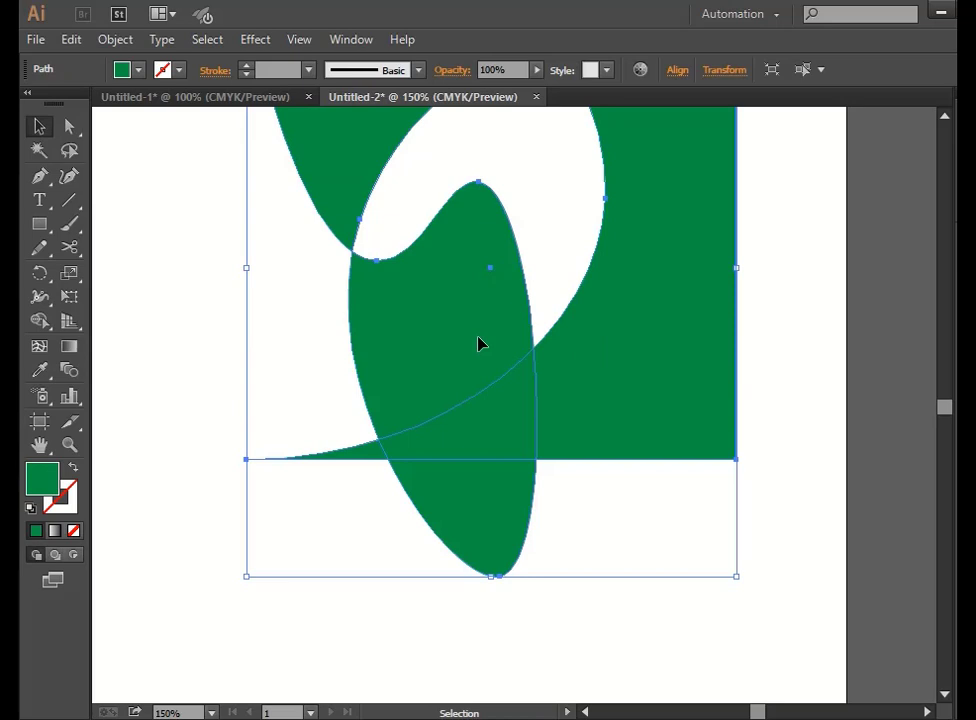
scroll(479, 342, "up", 5)
scroll(431, 327, "up", 4)
scroll(327, 322, "down", 6)
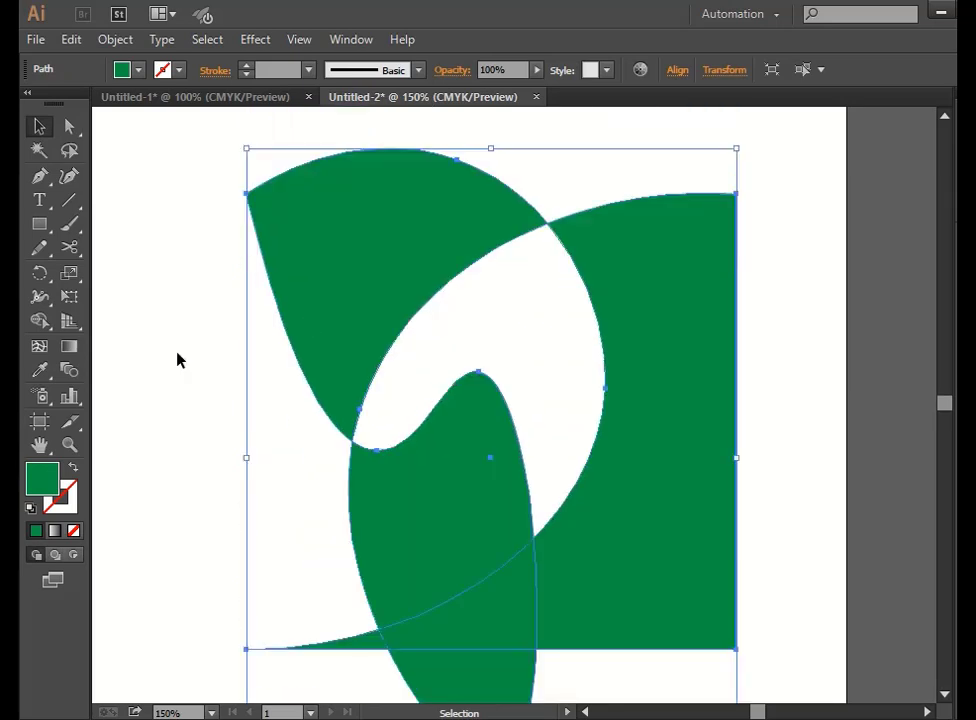
left_click(179, 360)
Step: Select the whole green shape and delete it from the artboard
left_click(376, 324)
scroll(350, 312, "down", 2)
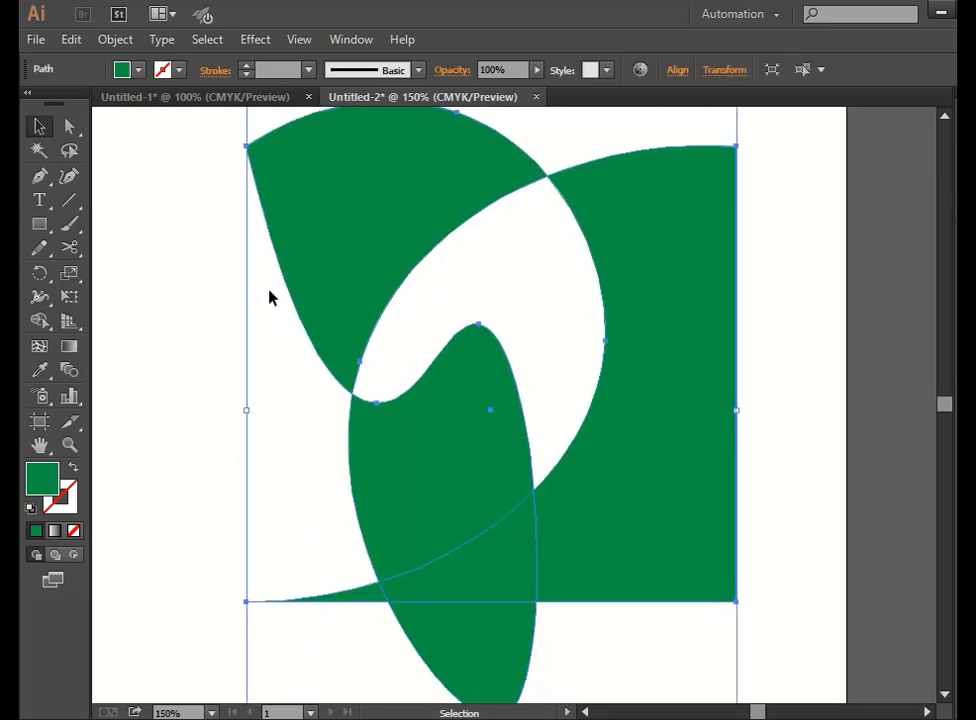
left_click(39, 149)
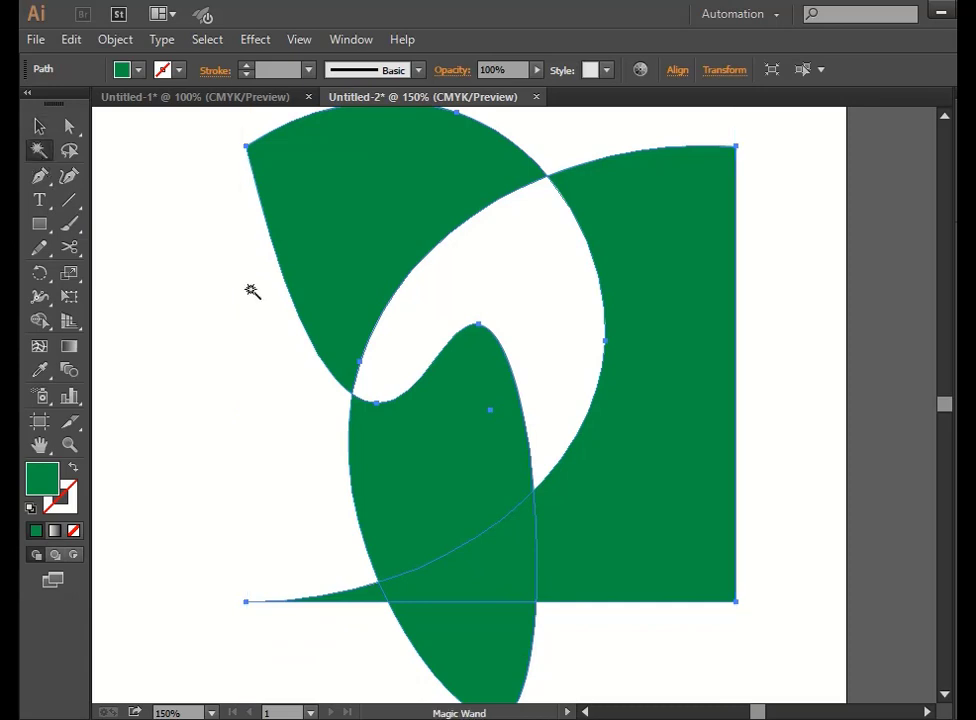
key("Delete")
Step: Draw a small upright green rectangle in the artboard's upper-left area and duplicate it twice to form a row of three
left_click(39, 224)
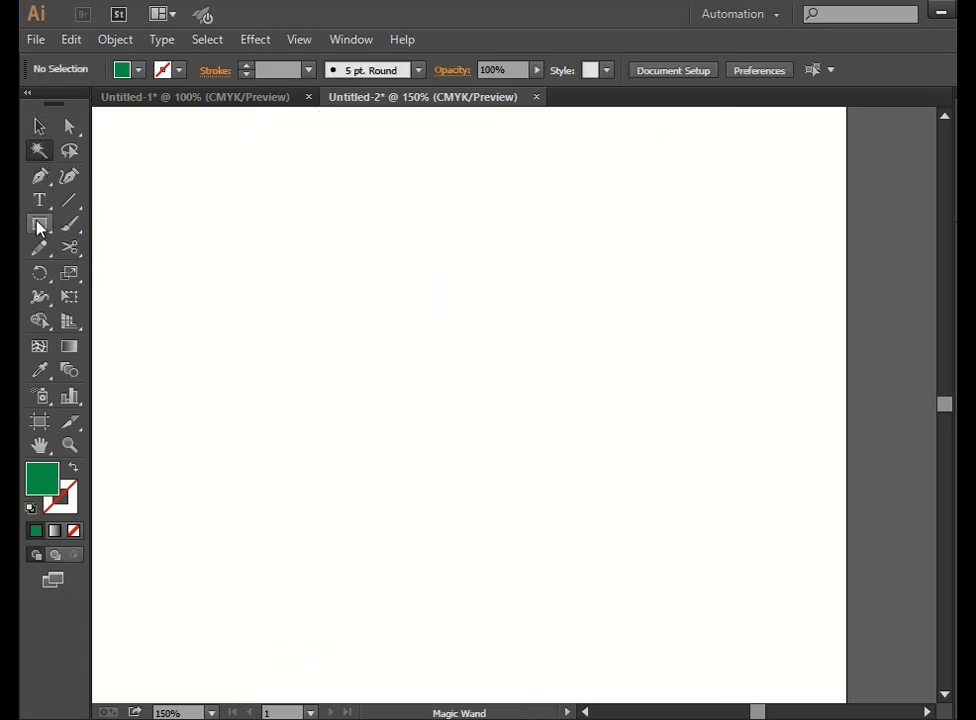
left_click_drag(169, 195, 245, 296)
left_click(39, 126)
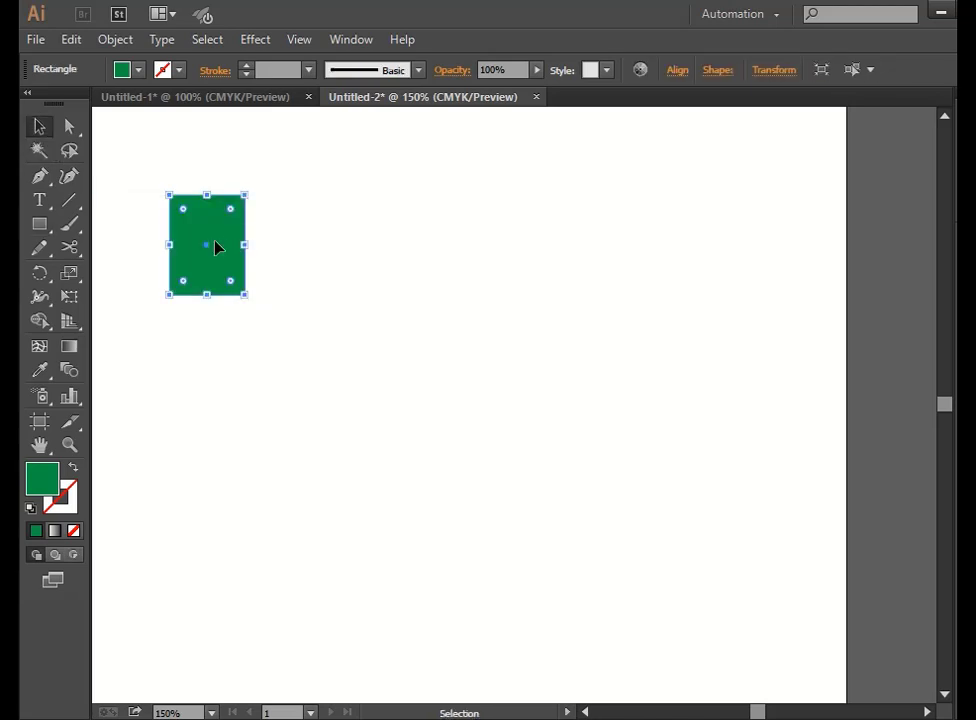
left_click_drag(205, 229, 396, 233)
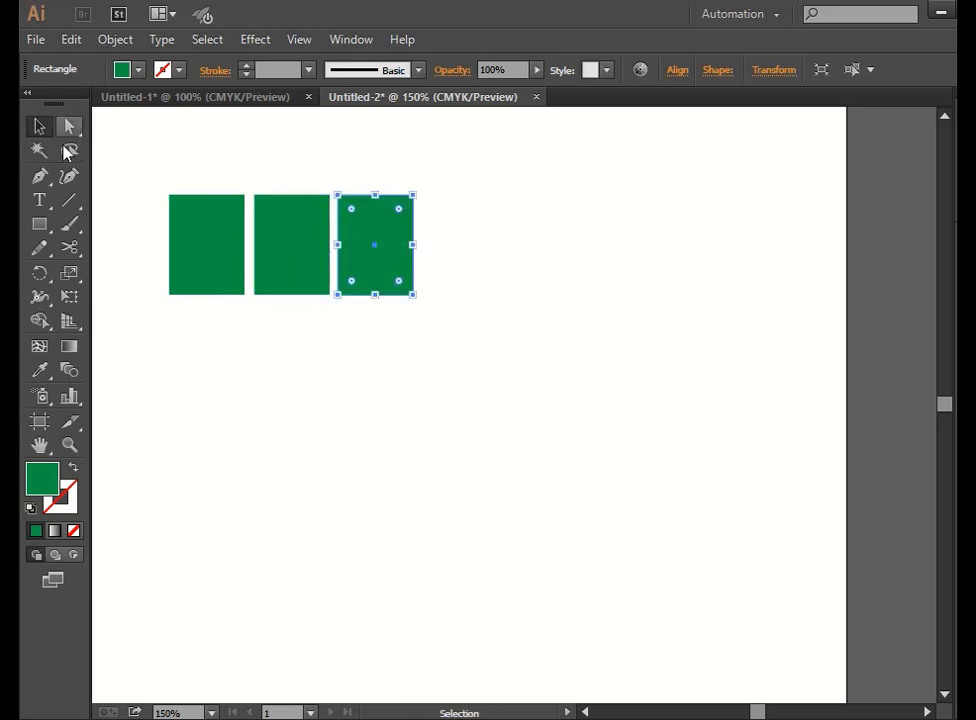
Step: Select the three green rectangles together with a selection marquee and deselect them
left_click_drag(157, 168, 440, 299)
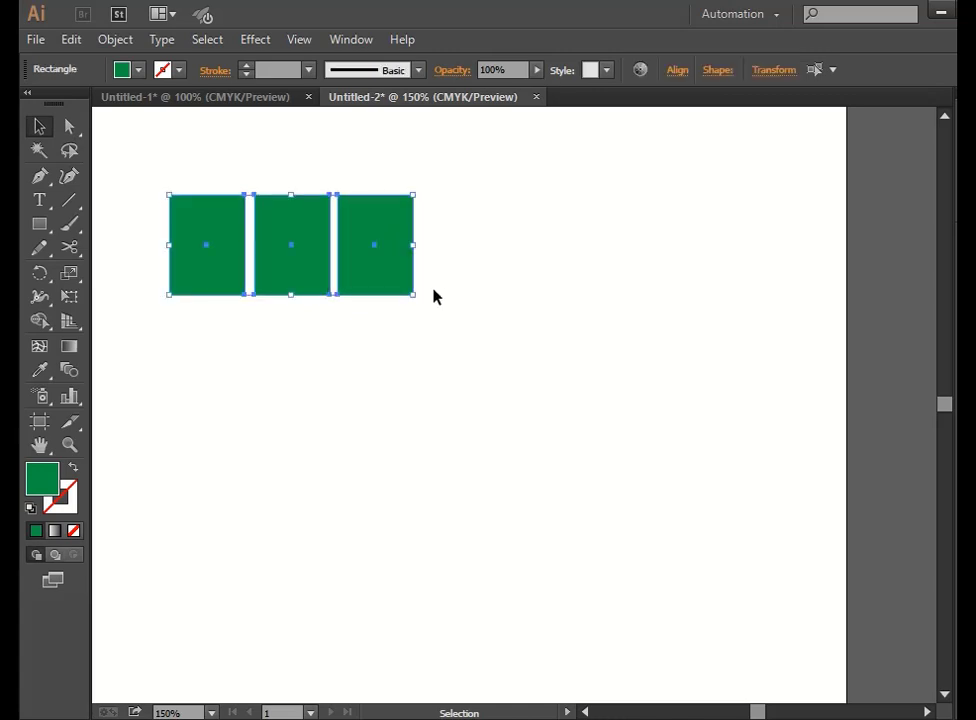
left_click(144, 182)
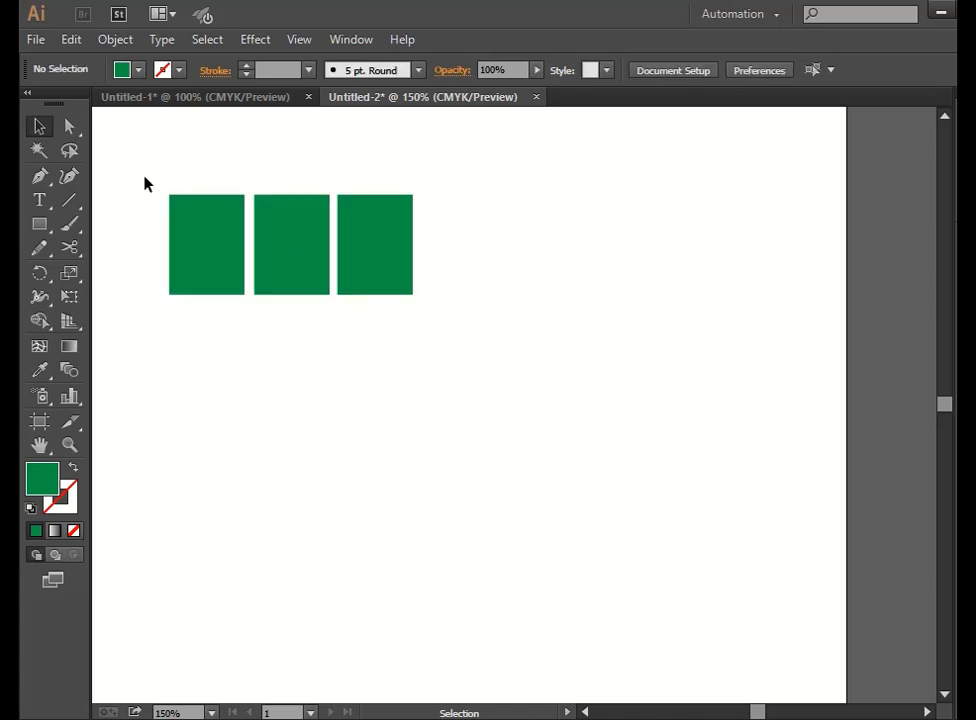
left_click_drag(145, 179, 475, 255)
left_click(475, 255)
Step: Shift the three green rectangles to the right one by one, leaving a wider gap before the last one, and deselect them
left_click_drag(386, 264, 554, 268)
left_click_drag(303, 262, 421, 266)
left_click_drag(222, 264, 331, 268)
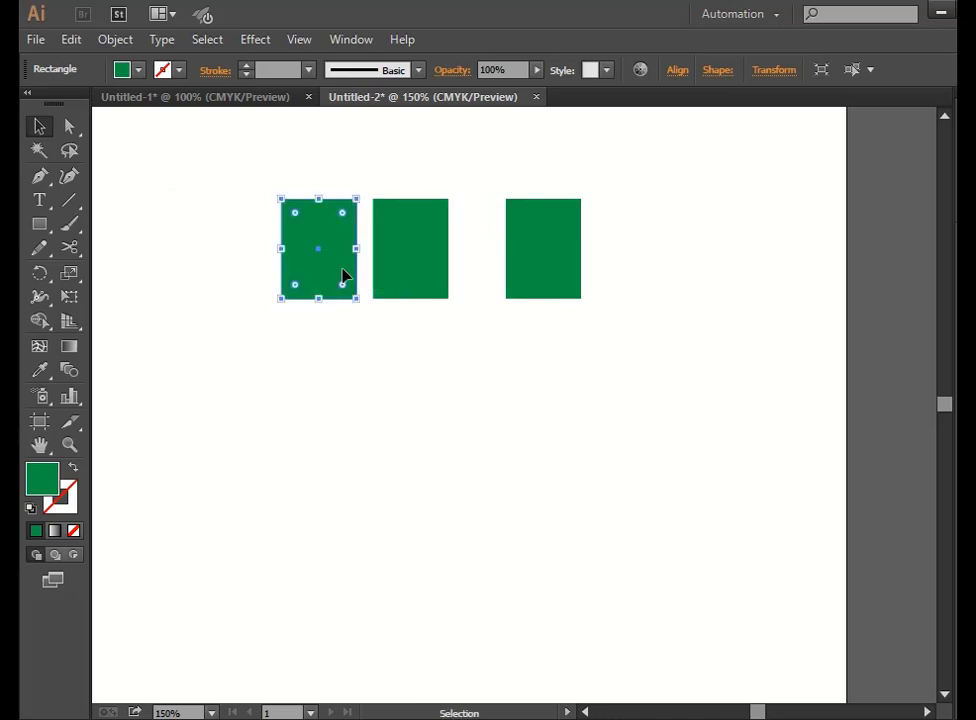
left_click(647, 341)
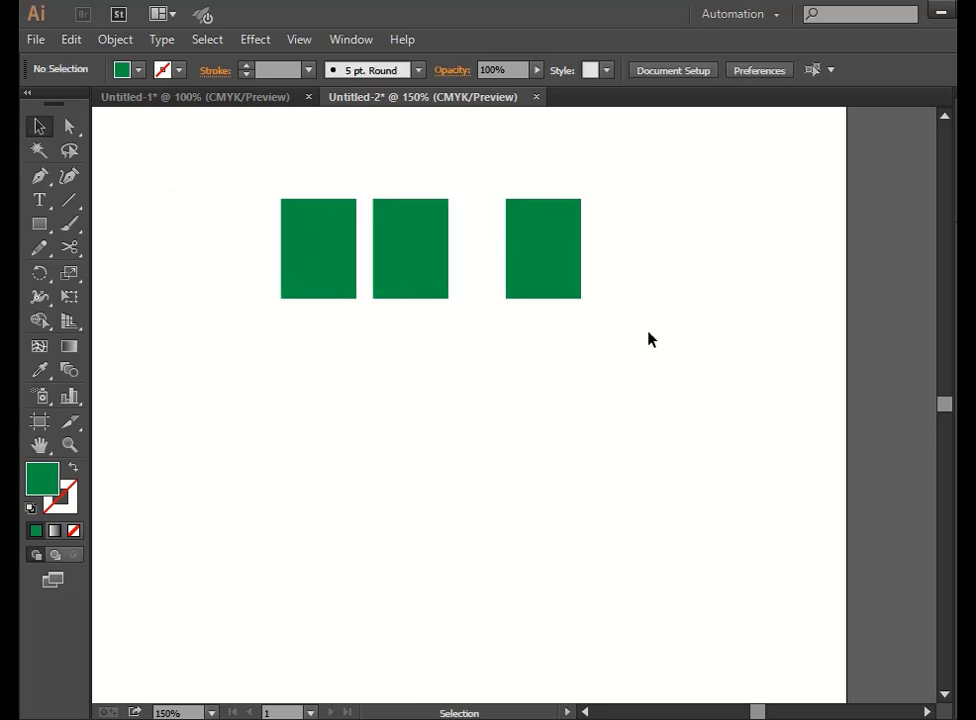
Step: Select all the green rectangles at once with the Magic Wand and lower their opacity to 42%
left_click(32, 157)
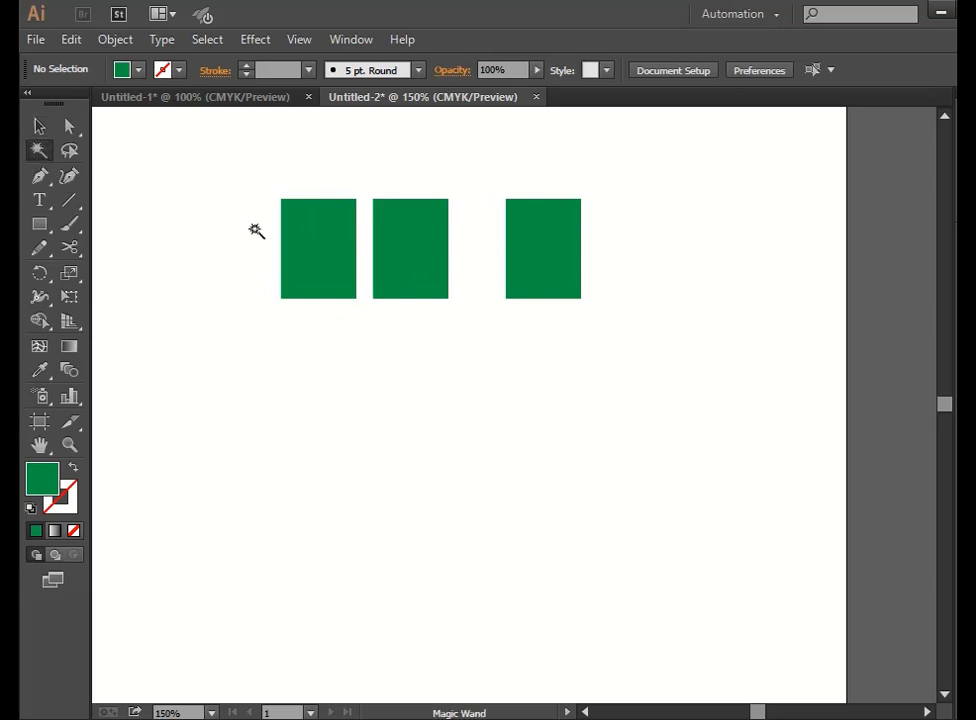
left_click(316, 271)
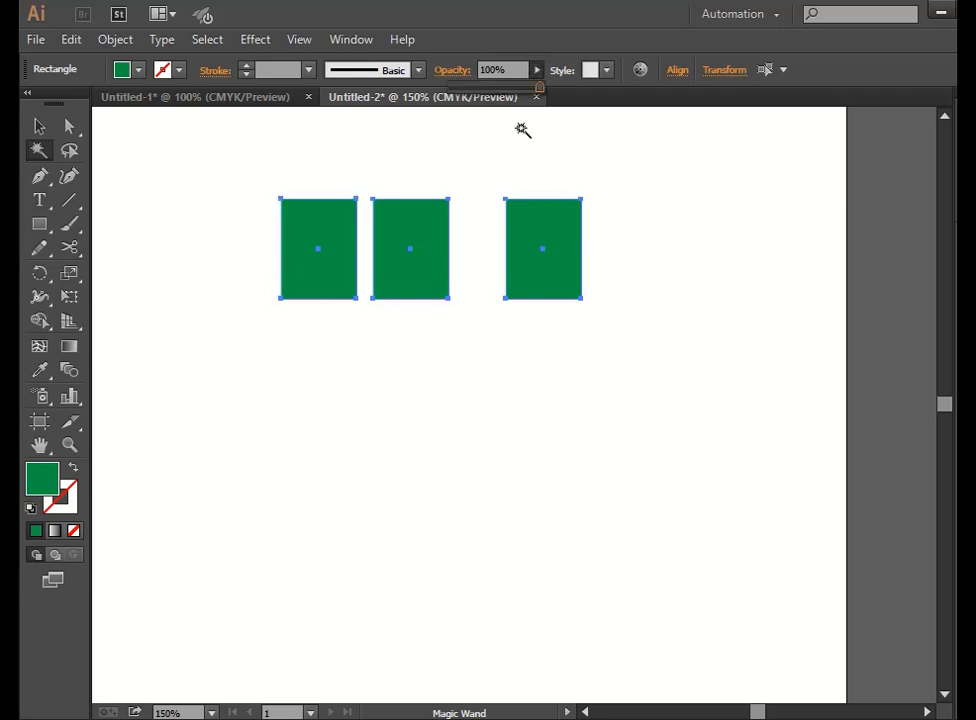
left_click(537, 70)
left_click_drag(536, 96, 486, 110)
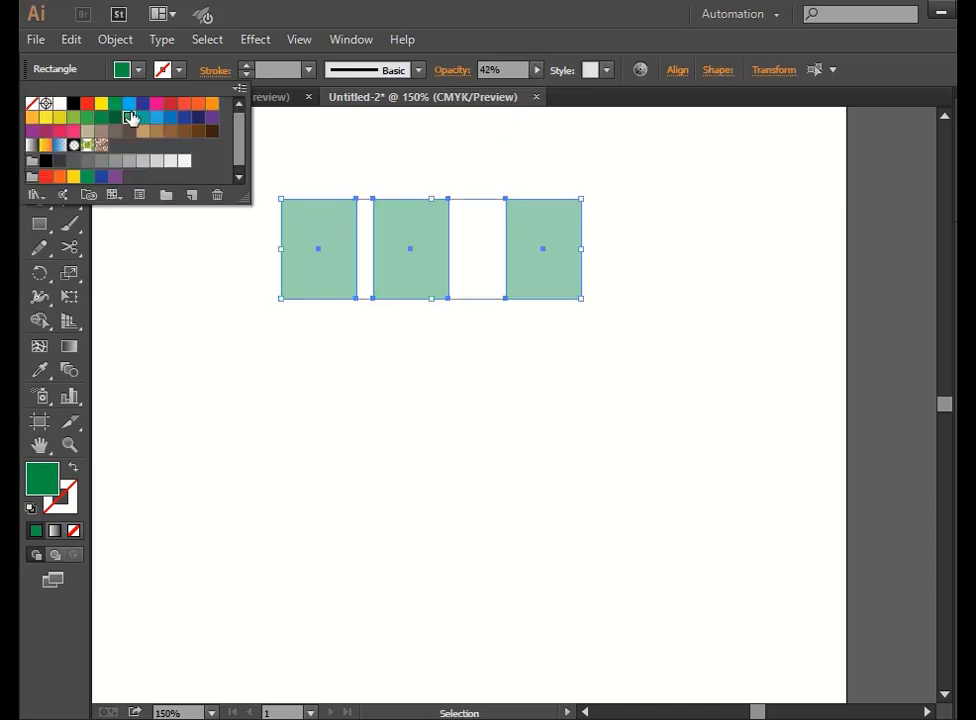
Step: Try several fill swatches on the three selected rectangles, settle on light orange, and deselect them
left_click(131, 117)
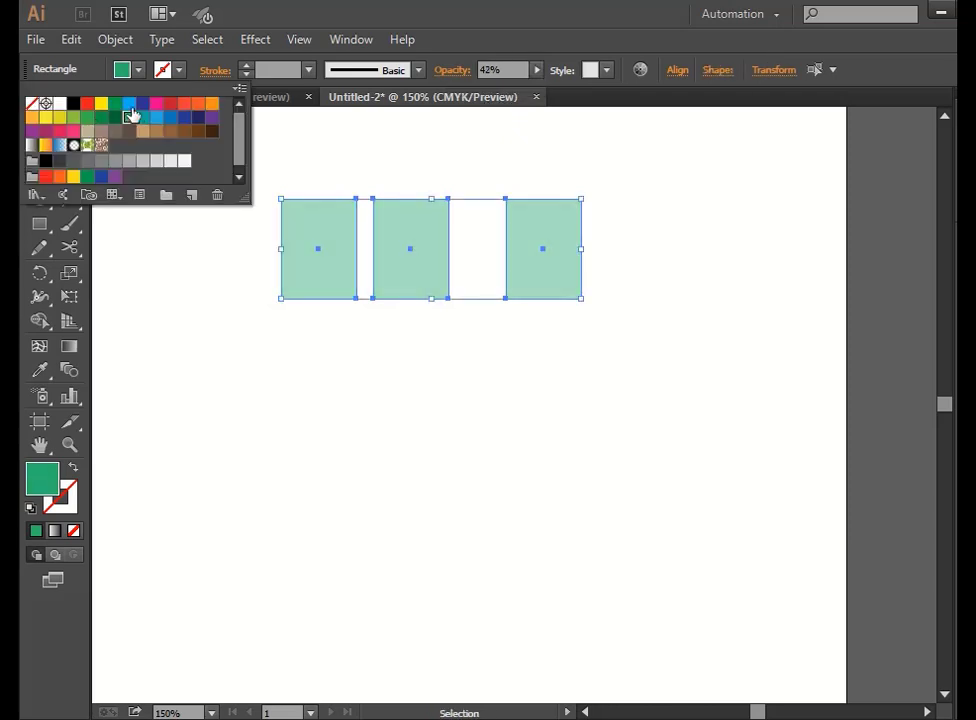
left_click(130, 105)
left_click(32, 117)
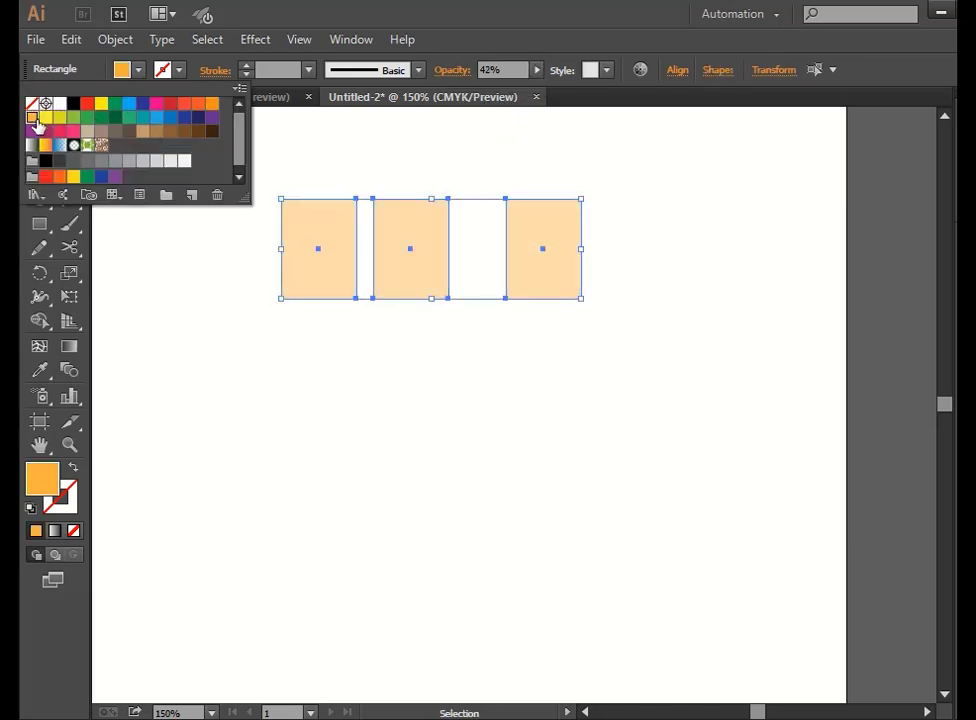
left_click(312, 171)
left_click(312, 171)
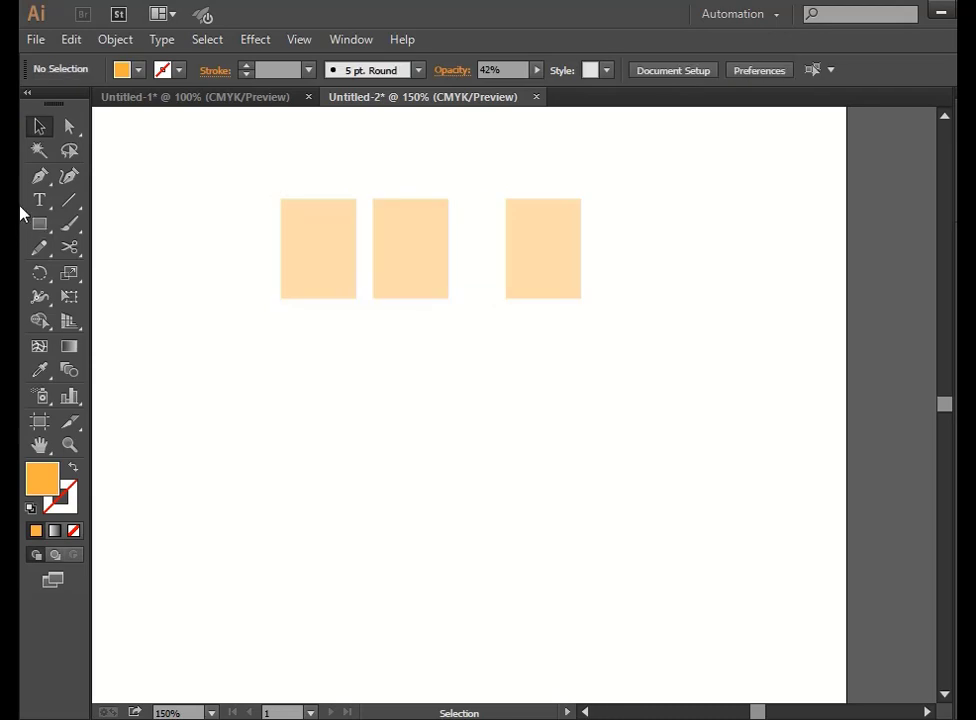
Step: Select all the light orange rectangles at once with the Magic Wand and clear the selection
left_click(39, 150)
left_click(316, 240)
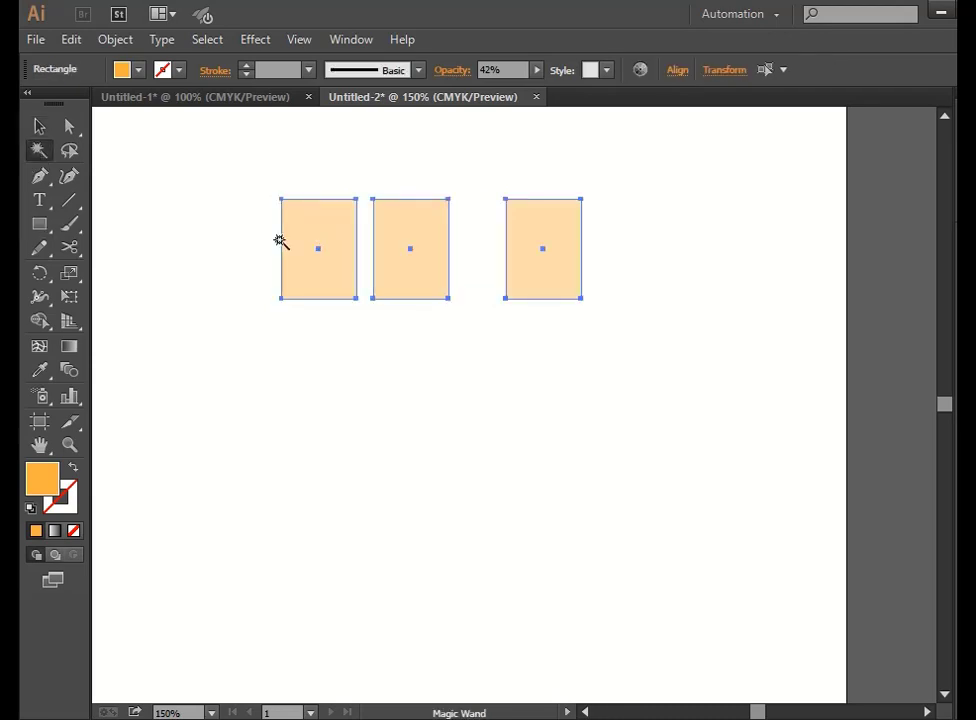
left_click(272, 232)
Step: Select the three orange rectangles with the Selection tool, first one by one and again with a marquee, and deselect them
left_click(36, 130)
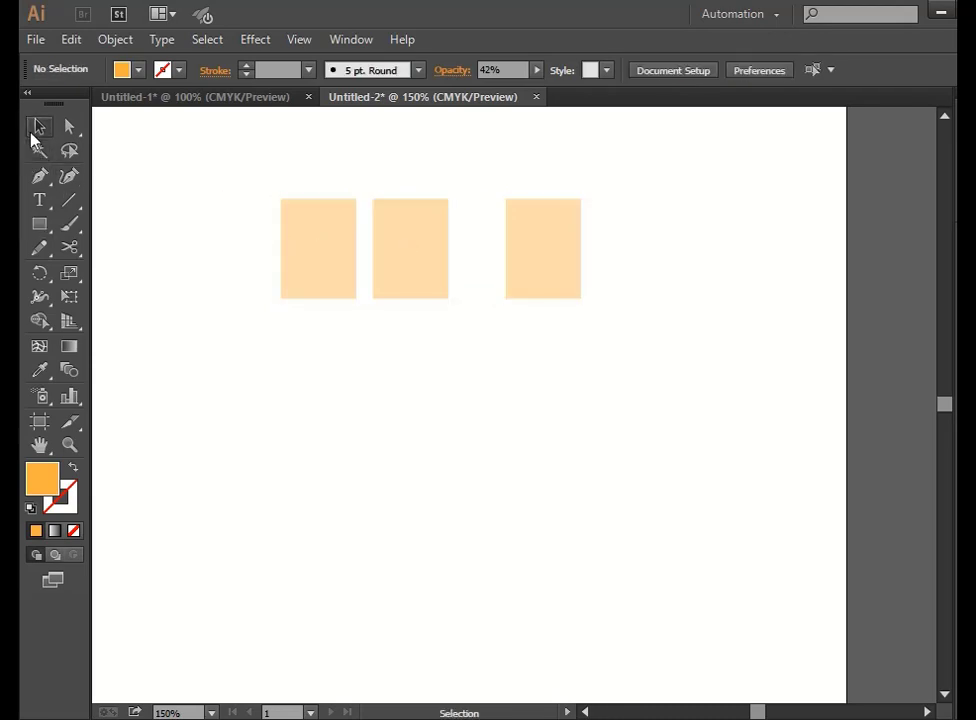
left_click(350, 263)
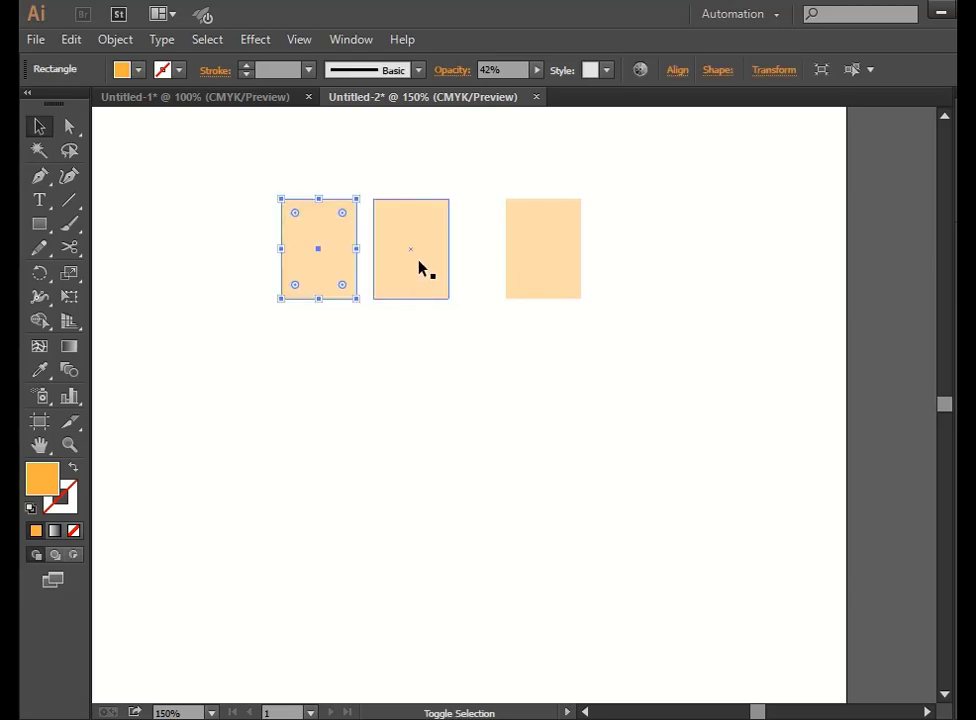
left_click(419, 268, "shift")
left_click(533, 264, "shift")
left_click_drag(211, 160, 677, 302)
left_click(612, 362)
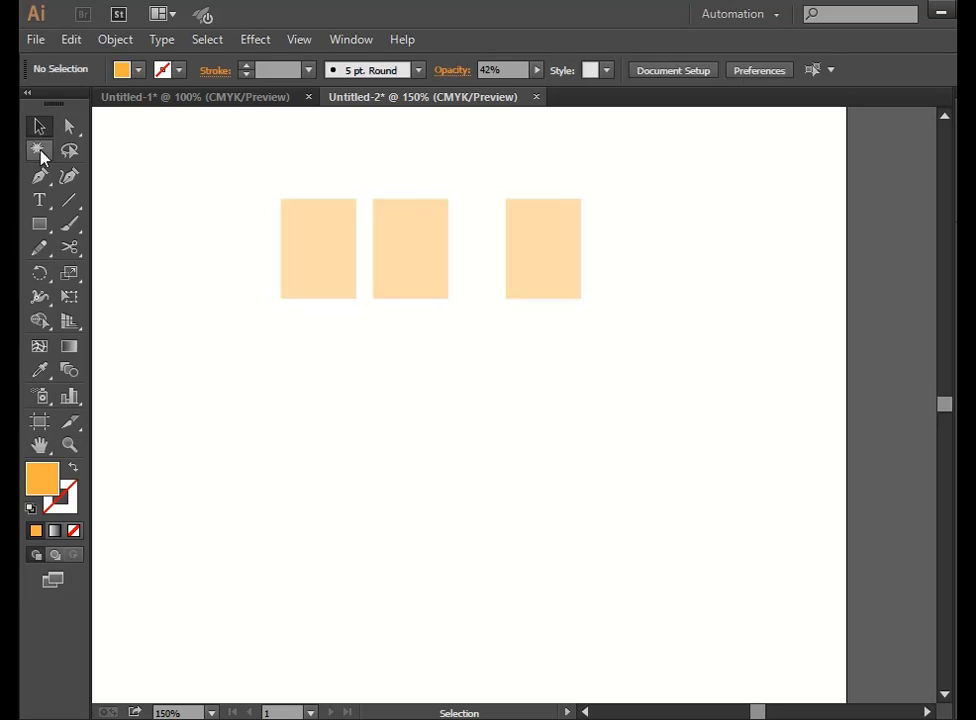
Step: Use the Magic Wand on the first orange rectangle to select every rectangle of the same colour, and deselect them
left_click(39, 150)
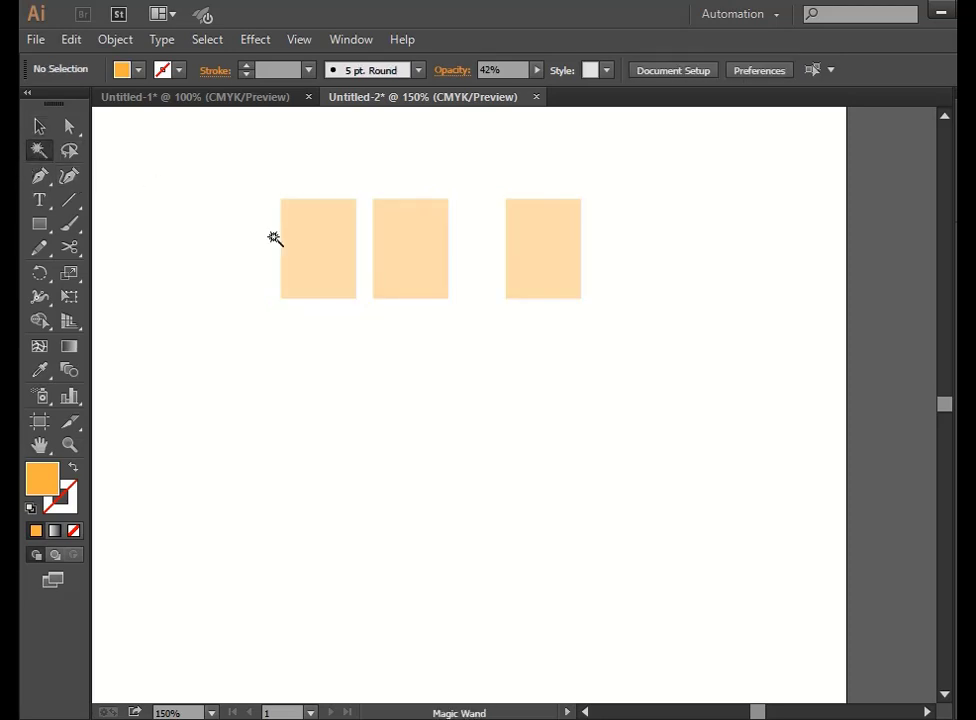
left_click(325, 240)
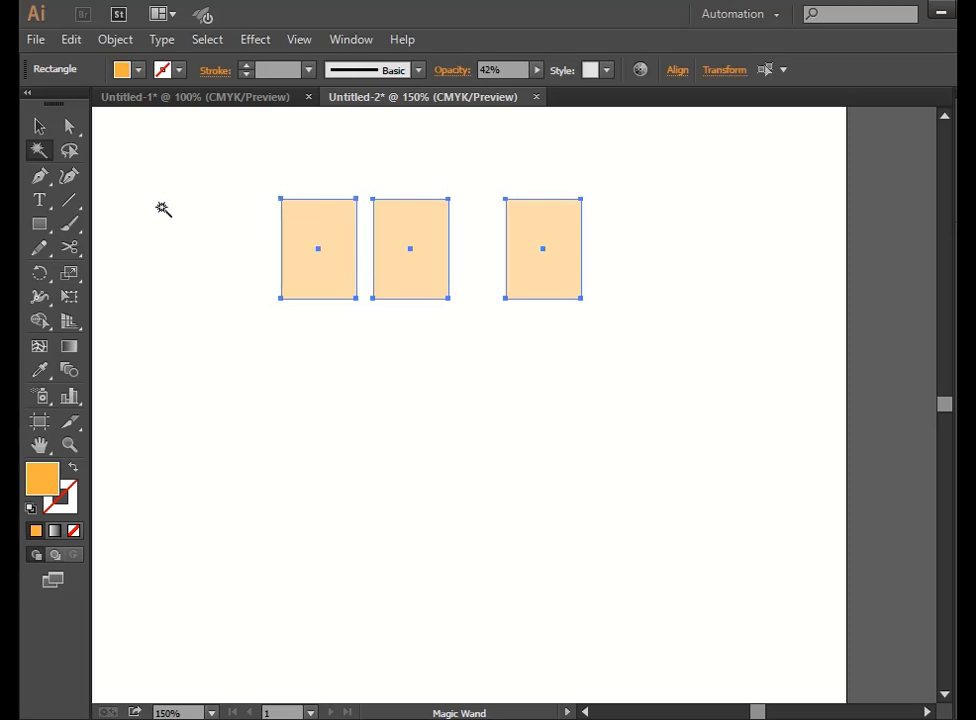
left_click(103, 174)
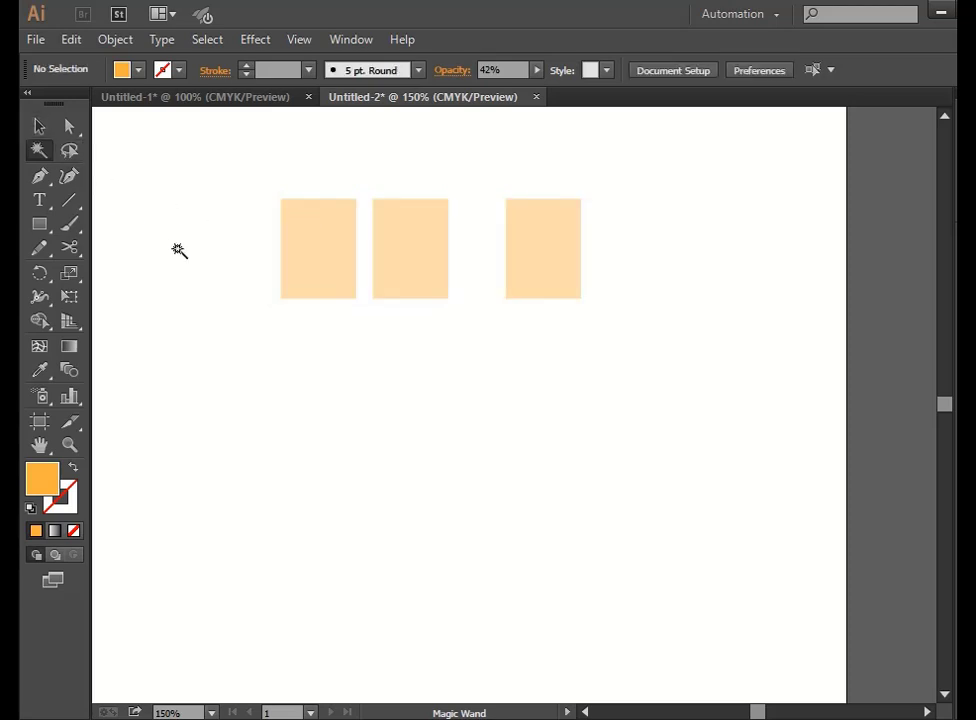